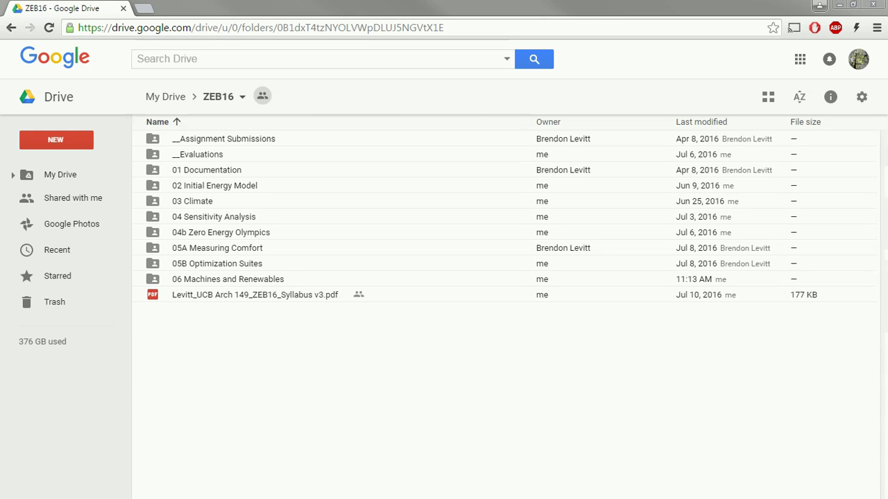
Open the 06 Machines and Renewables folder and preview its brief, Hootman_Renewables and COPs, EERs, and SEERs PDFs.
{"action": "left_click", "coordinate": [227, 279]}
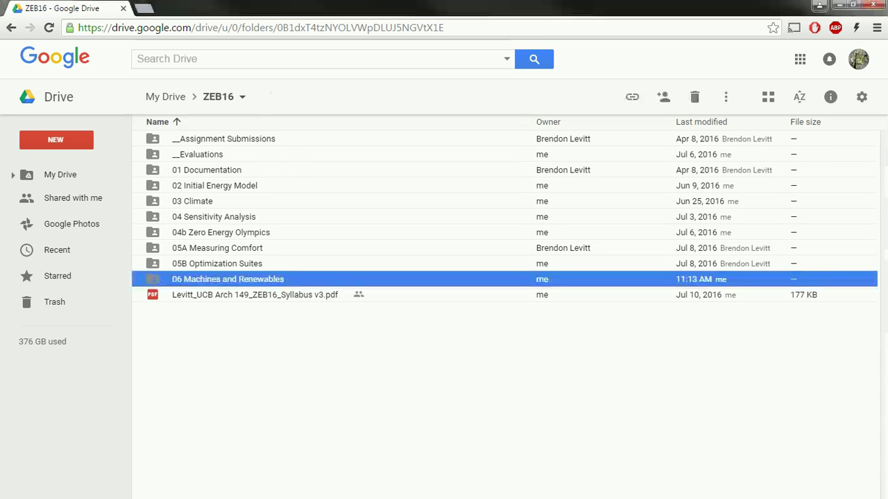
{"action": "double_click", "coordinate": [228, 278]}
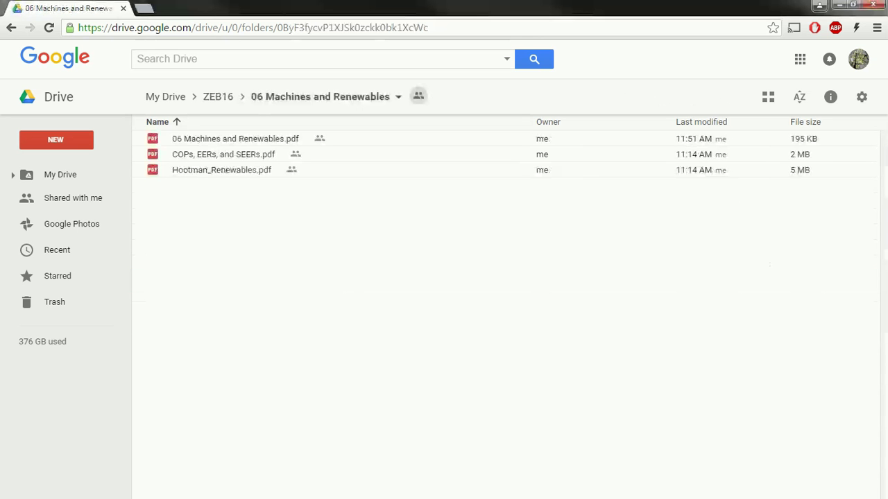
{"action": "left_click", "coordinate": [236, 138]}
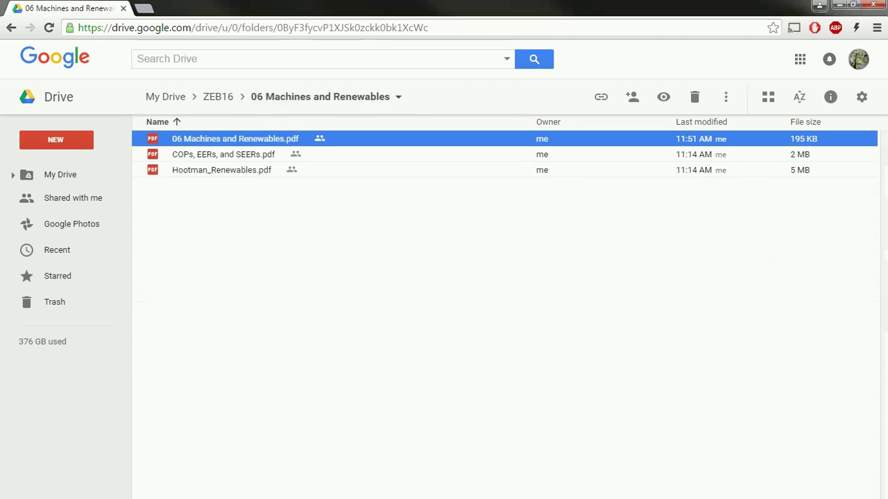
{"action": "key", "text": "Escape"}
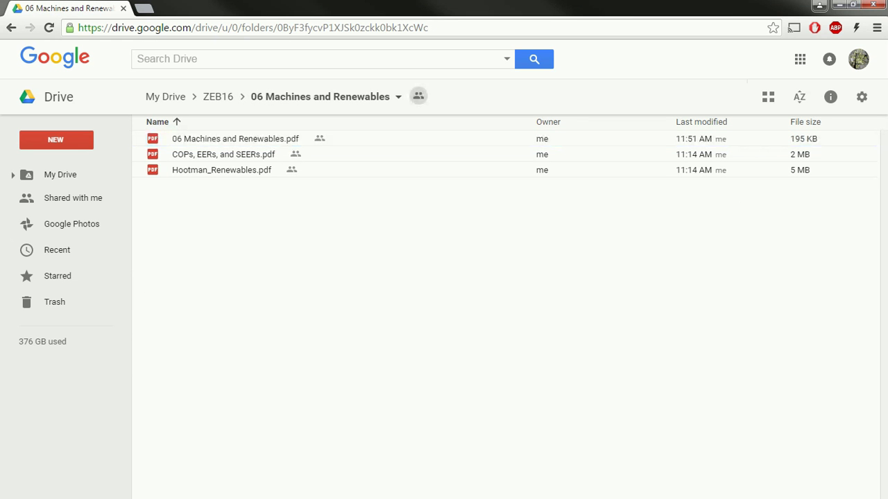
{"action": "left_click", "coordinate": [221, 170]}
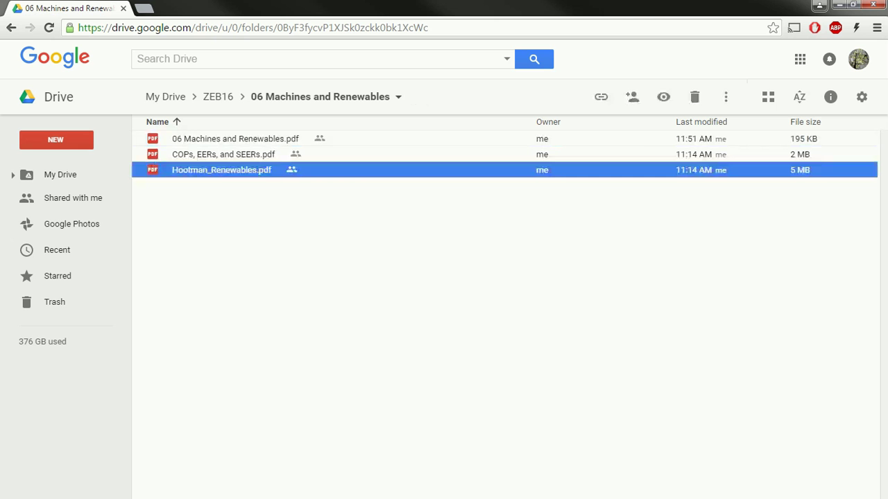
{"action": "key", "text": "Escape"}
{"action": "left_click", "coordinate": [223, 154]}
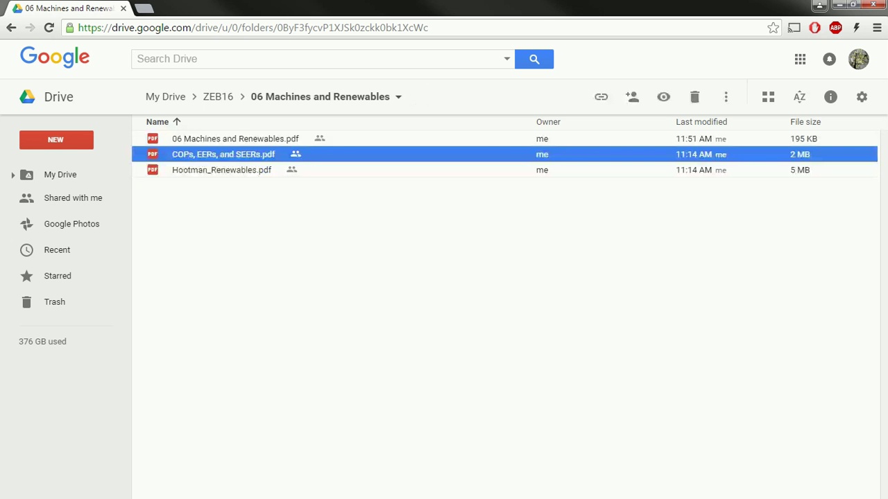
{"action": "key", "text": "alt+Tab"}
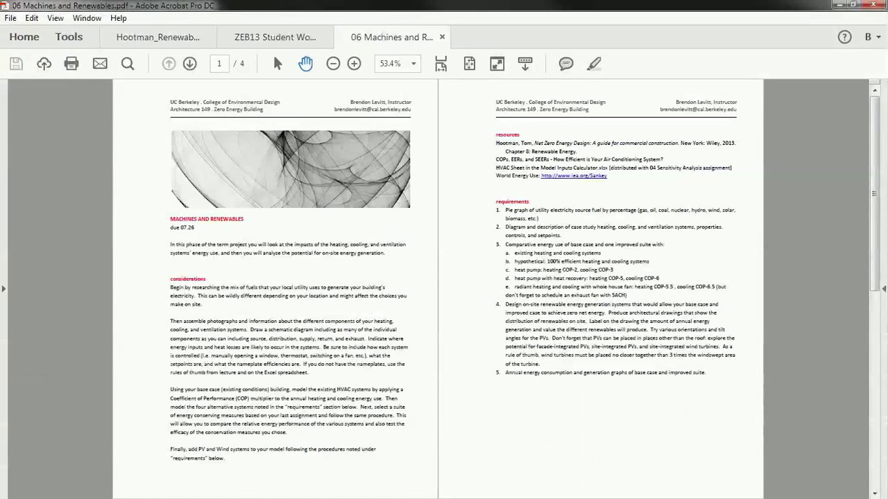
Read the 06 Machines and Renewables brief in full screen, then scroll through its requirements pages.
{"action": "key", "text": "ctrl+l"}
{"action": "left_click", "coordinate": [373, 285]}
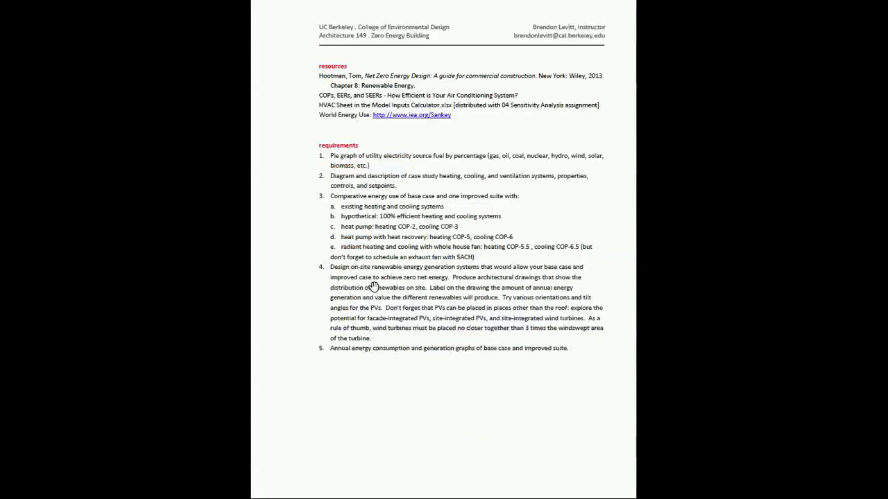
{"action": "key", "text": "Escape"}
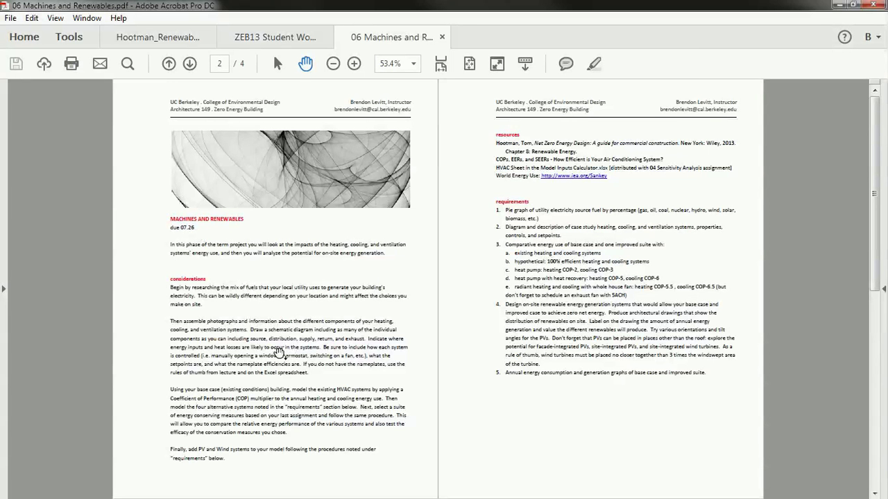
{"action": "scroll", "coordinate": [356, 376], "scroll_direction": "down", "scroll_amount": 1}
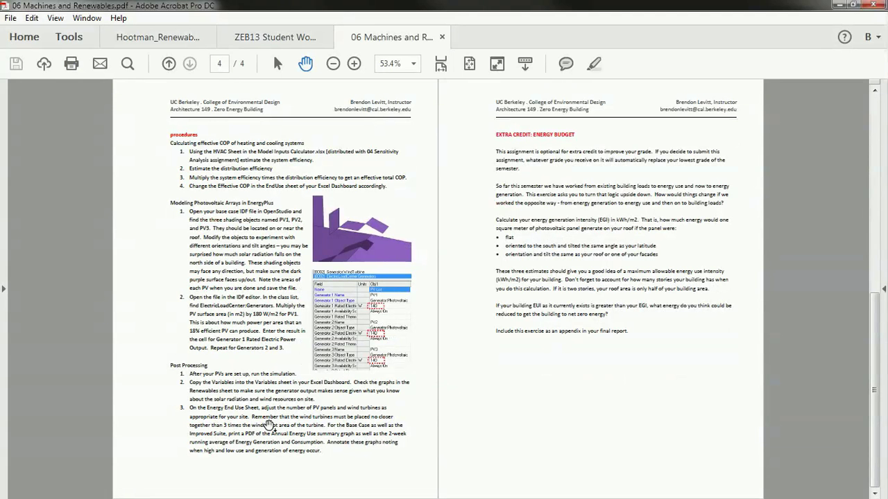
{"action": "scroll", "coordinate": [271, 428], "scroll_direction": "up", "scroll_amount": 3}
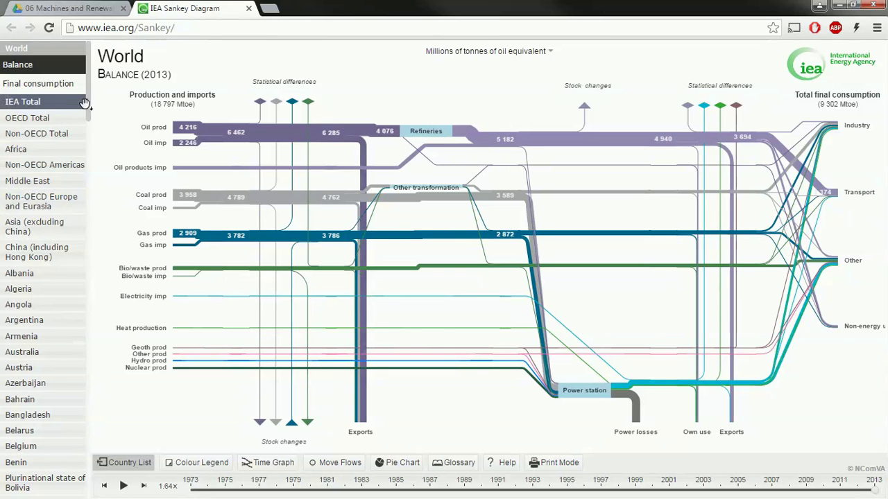
Switch the 2013 Sankey energy balance from World to China (including Hong Kong).
{"action": "left_click", "coordinate": [66, 254]}
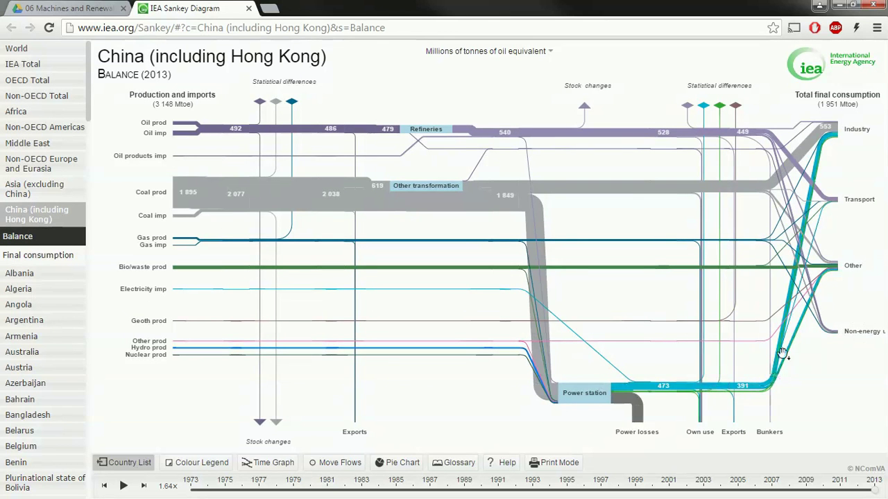
Check the Other sector's fuel pie chart, then show China's 2013 final consumption by sector.
{"action": "left_click", "coordinate": [847, 264]}
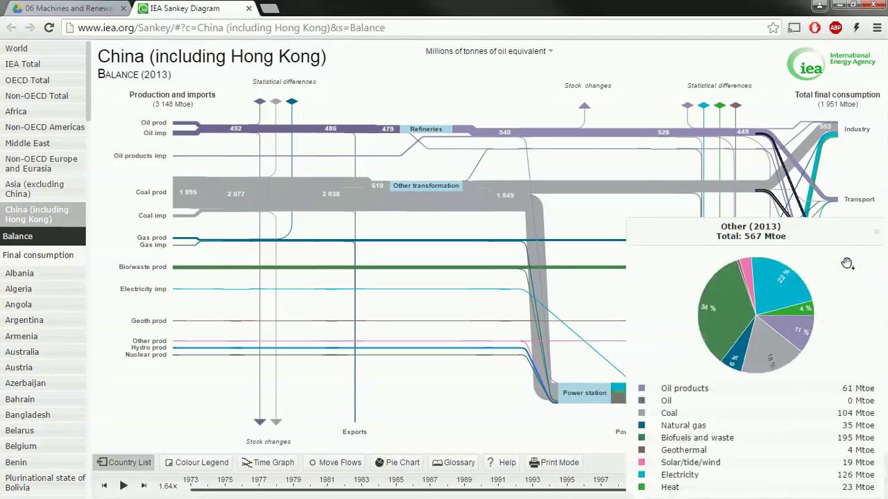
{"action": "left_click", "coordinate": [876, 231]}
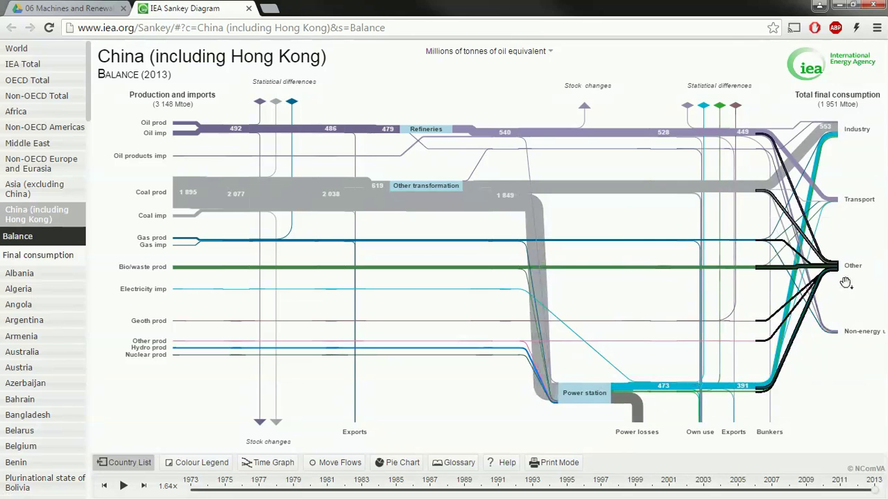
{"action": "left_click", "coordinate": [41, 254]}
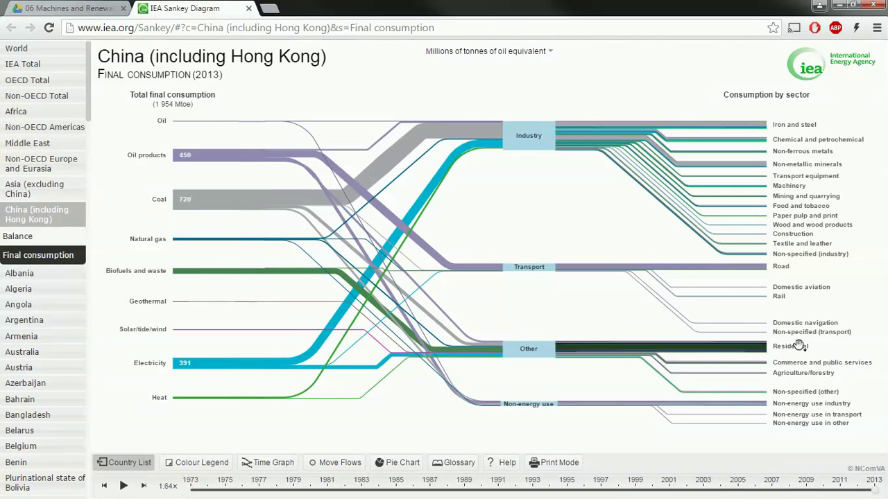
Inspect the Residential fuel breakdown pie chart, briefly highlighting Biofuels and waste.
{"action": "left_click", "coordinate": [799, 345]}
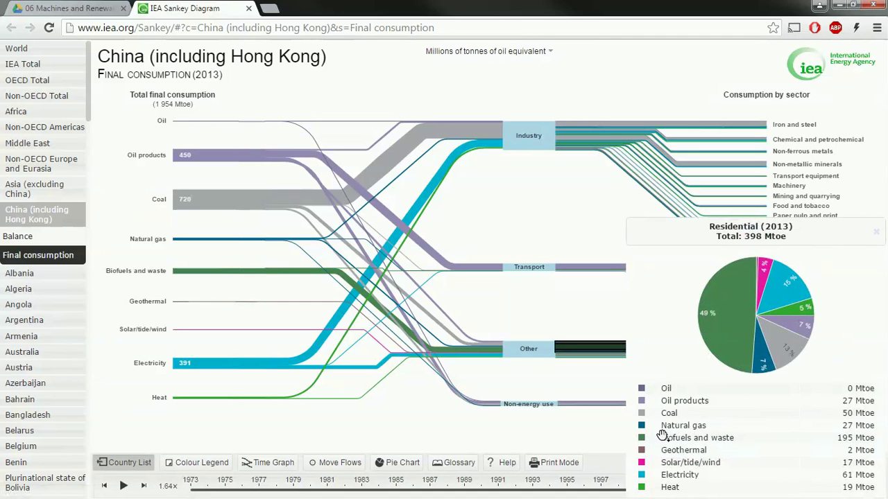
{"action": "left_click_drag", "start_coordinate": [666, 435], "coordinate": [734, 437]}
{"action": "left_click", "coordinate": [804, 487]}
{"action": "left_click", "coordinate": [877, 233]}
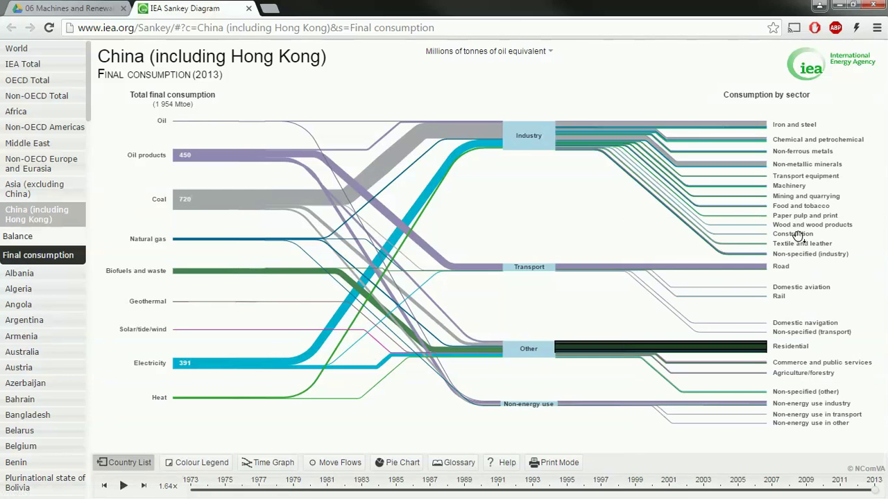
View the Agriculture/forestry and Commerce and public services breakdowns, then return to the Balance diagram.
{"action": "left_click", "coordinate": [827, 361]}
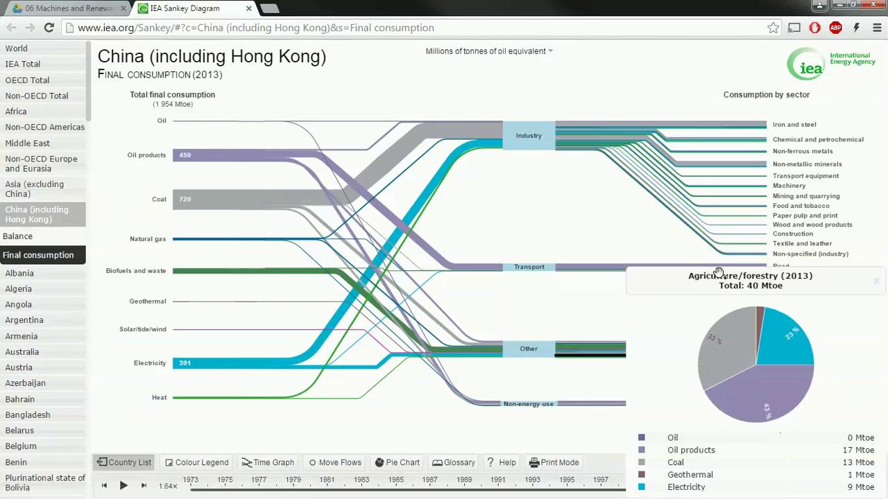
{"action": "left_click", "coordinate": [875, 281]}
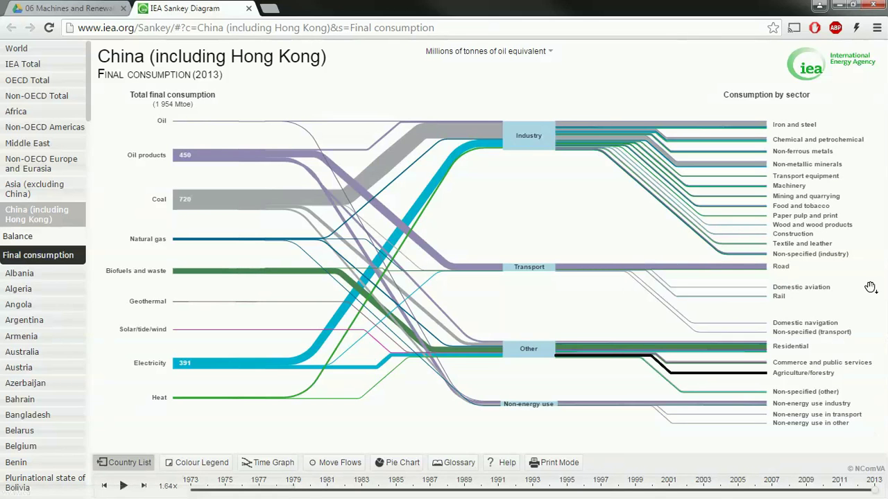
{"action": "left_click", "coordinate": [791, 359]}
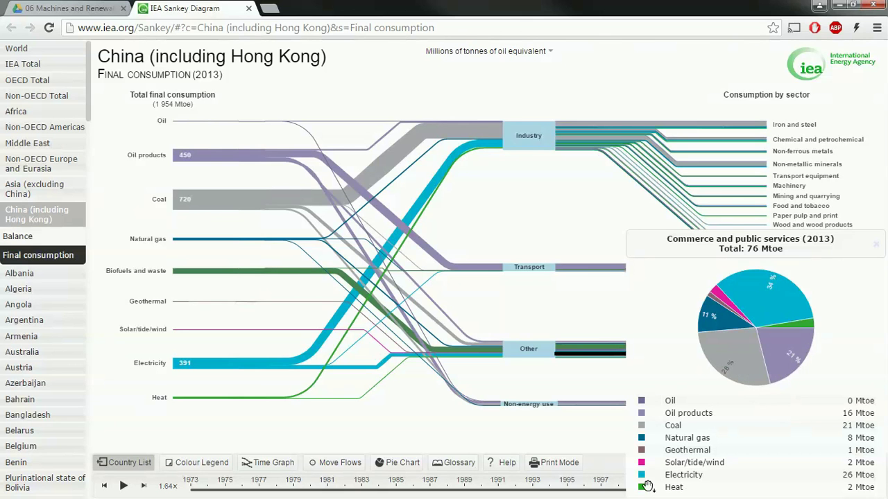
{"action": "left_click", "coordinate": [876, 244]}
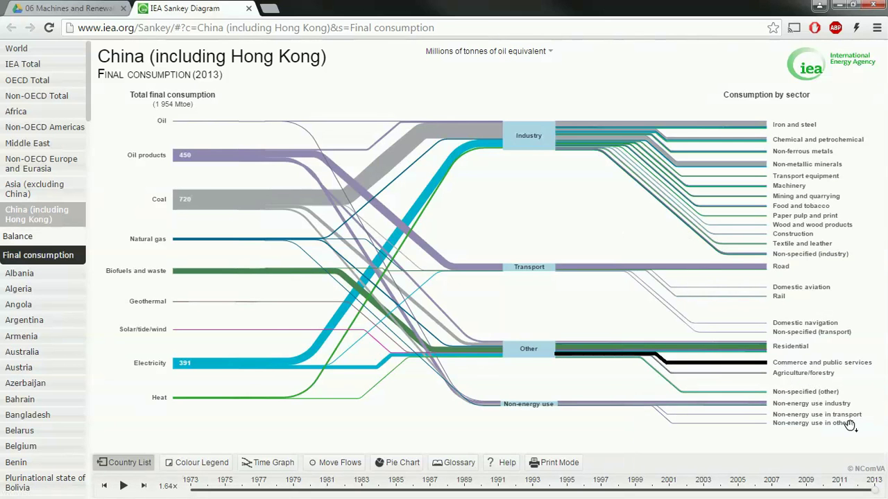
{"action": "left_click", "coordinate": [24, 236]}
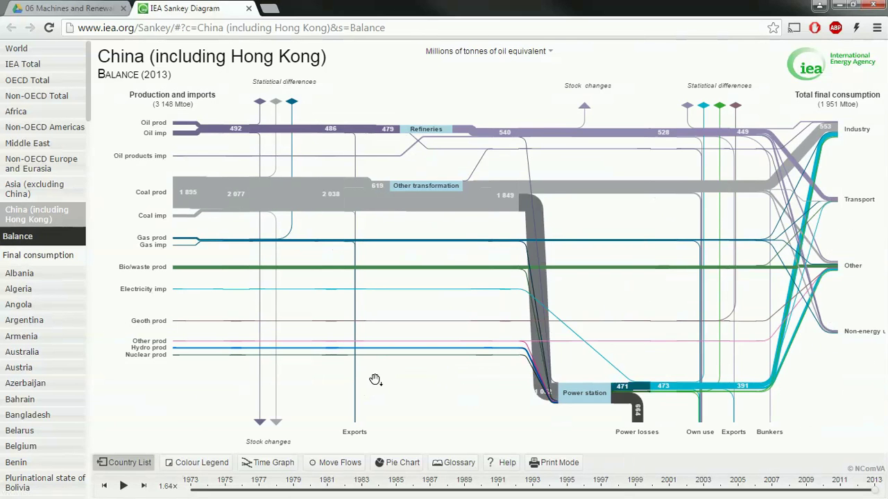
{"action": "left_click", "coordinate": [125, 486]}
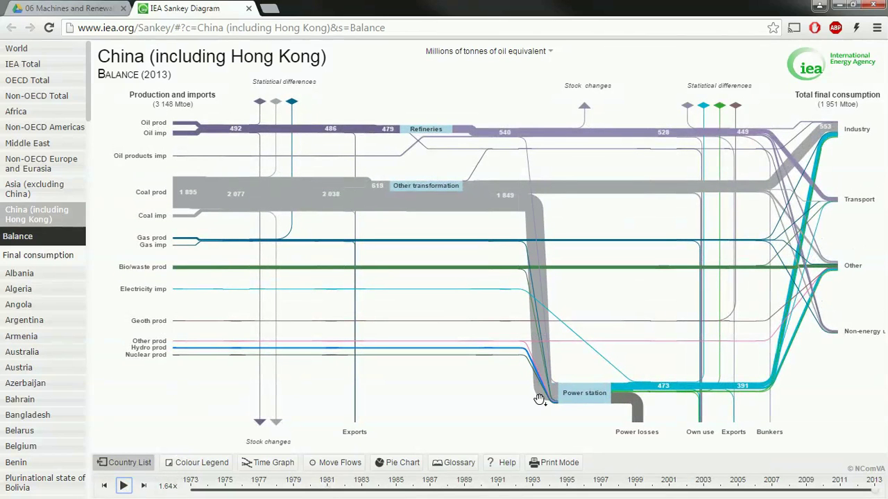
{"action": "left_click", "coordinate": [266, 462]}
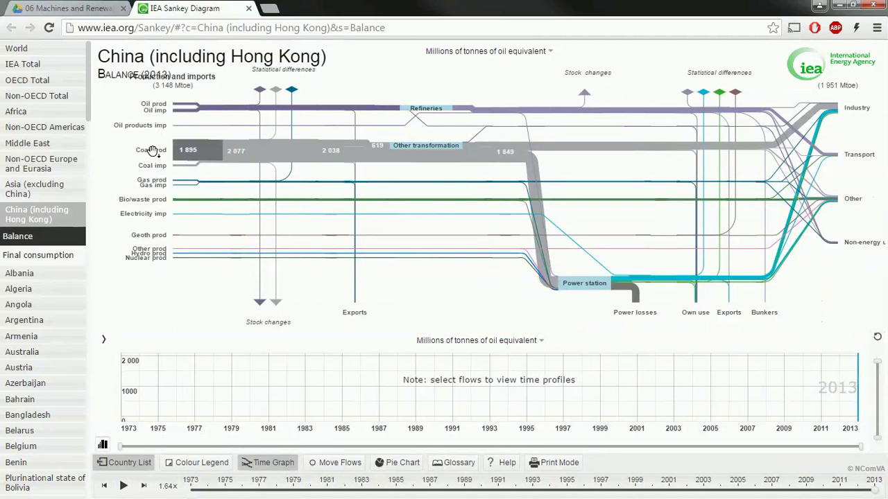
{"action": "left_click", "coordinate": [177, 151]}
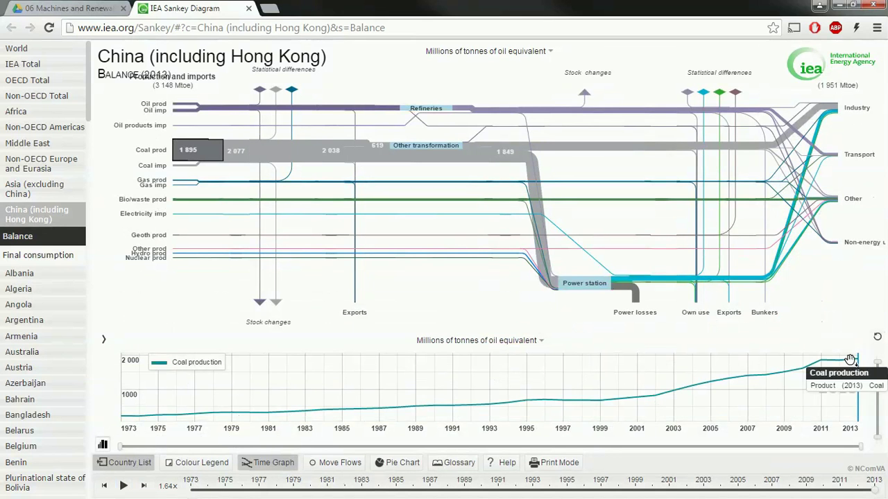
{"action": "left_click", "coordinate": [139, 234]}
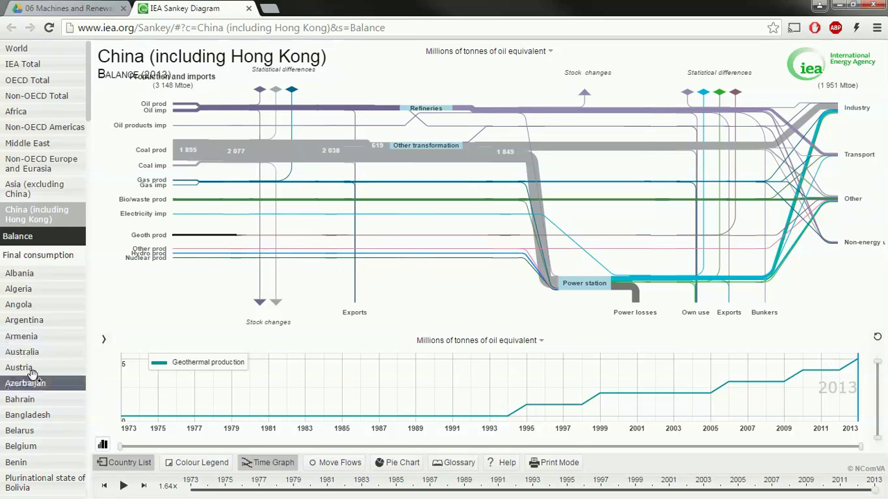
{"action": "scroll", "coordinate": [31, 378], "scroll_direction": "down", "scroll_amount": 1}
{"action": "scroll", "coordinate": [32, 377], "scroll_direction": "down", "scroll_amount": 3}
{"action": "scroll", "coordinate": [31, 374], "scroll_direction": "up", "scroll_amount": 4}
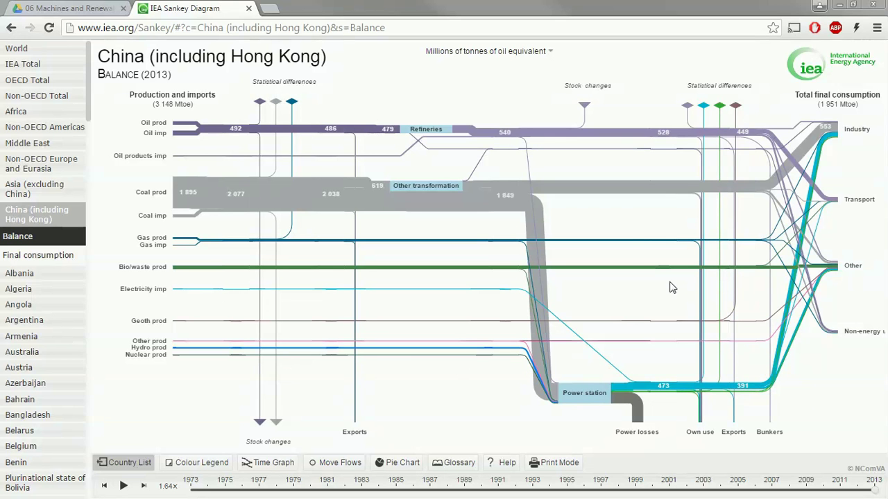
{"action": "left_click", "coordinate": [858, 269]}
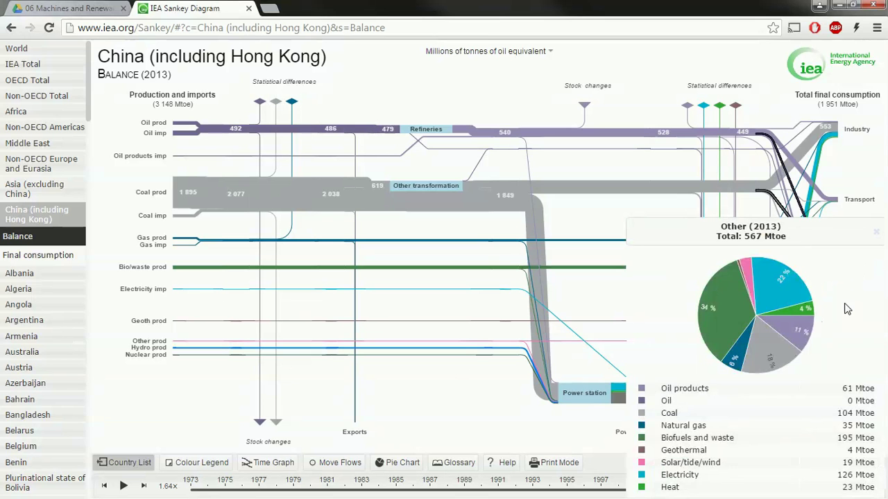
{"action": "left_click", "coordinate": [876, 233]}
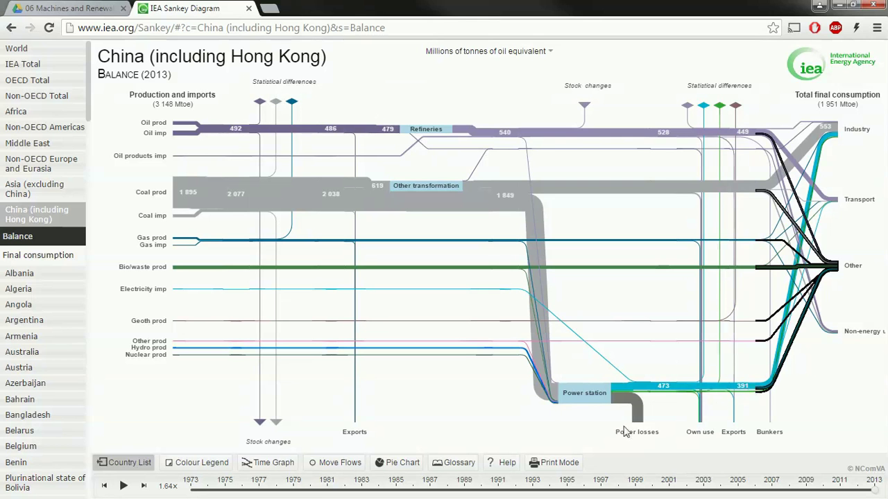
{"action": "mouse_move", "coordinate": [623, 433]}
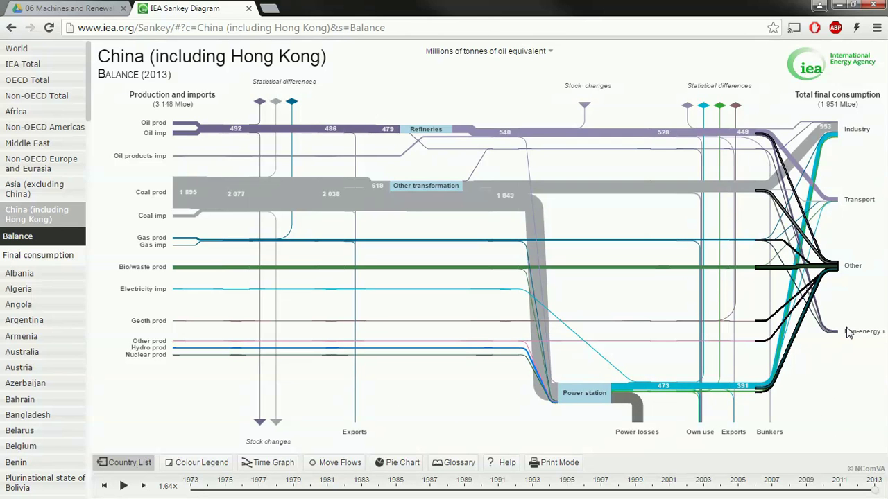
Bring Acrobat forward and show the ZEB13 Student Work example at its Source to Site page 16.
{"action": "key", "text": "alt+Tab"}
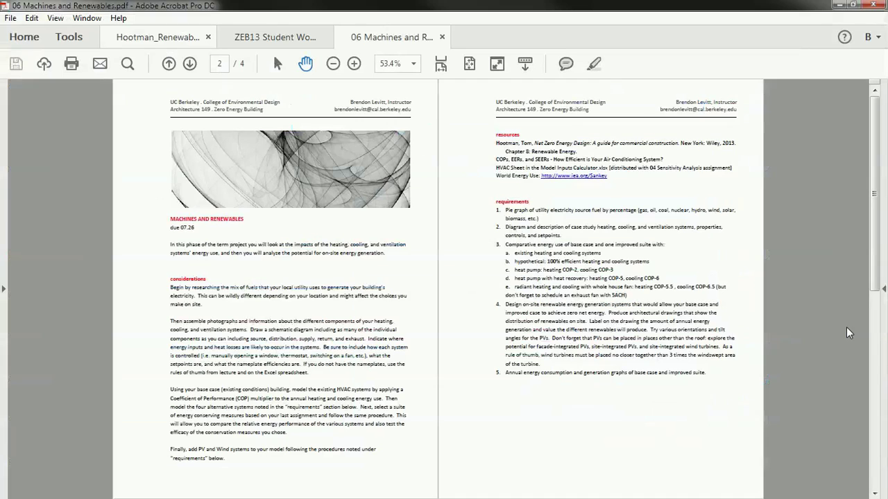
{"action": "left_click", "coordinate": [274, 37]}
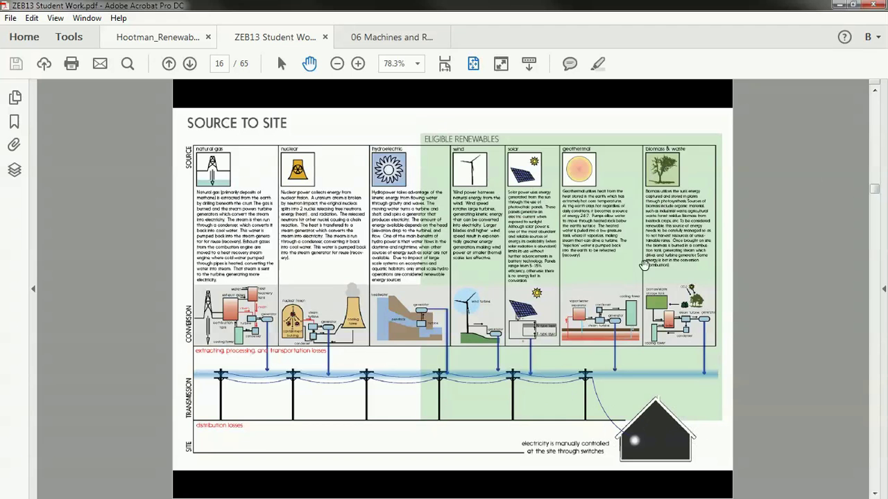
Review the student's existing systems page 17, then return to the 06 Machines and Renewables brief.
{"action": "scroll", "coordinate": [643, 264], "scroll_direction": "down", "scroll_amount": 2}
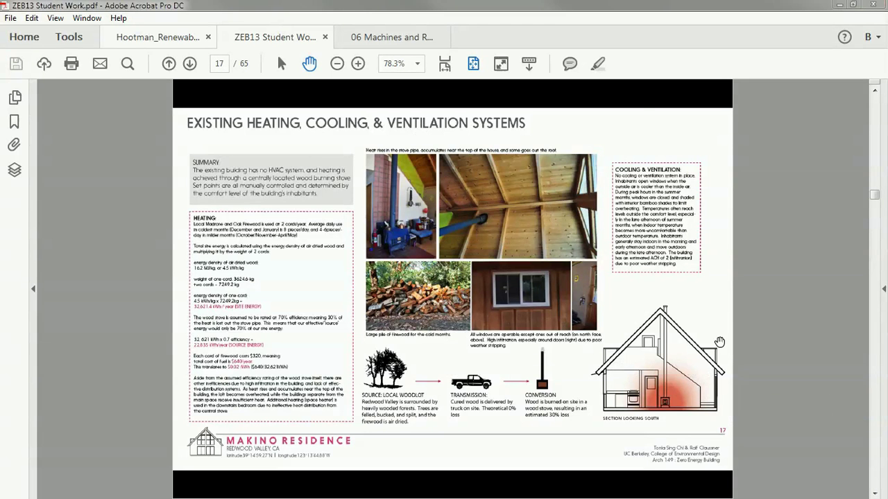
{"action": "left_click", "coordinate": [375, 37]}
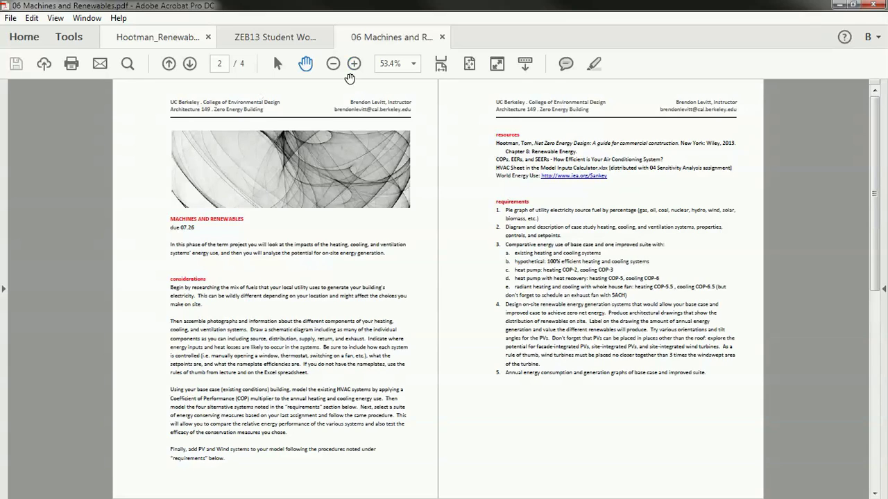
Zoom the brief to 100% to read the requirements, fit the page, and minimize Acrobat.
{"action": "left_click", "coordinate": [355, 64]}
{"action": "left_click", "coordinate": [355, 64]}
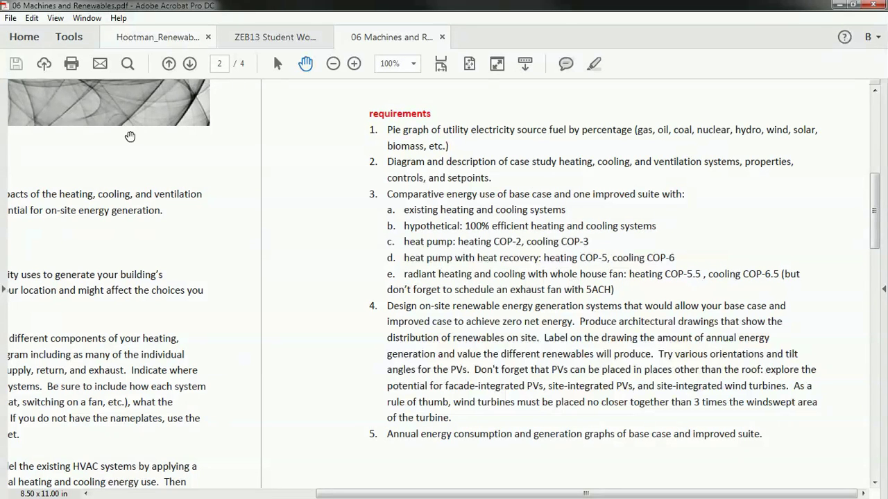
{"action": "left_click", "coordinate": [468, 63]}
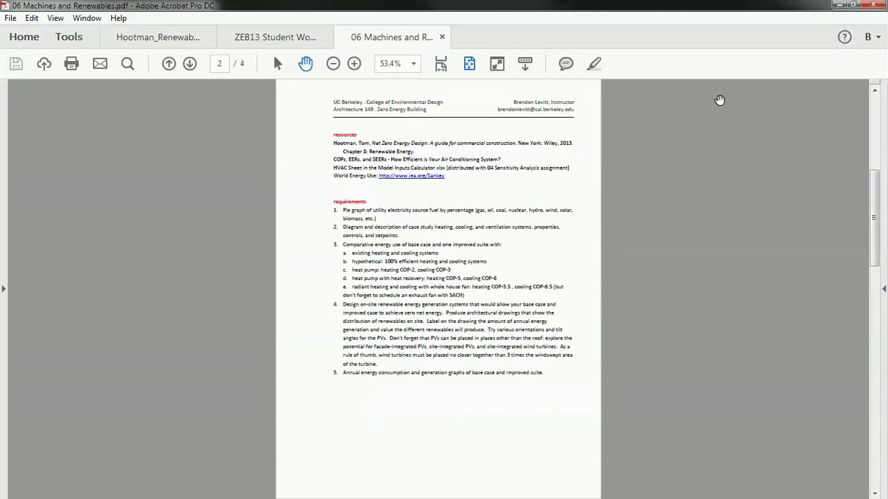
{"action": "left_click", "coordinate": [839, 4]}
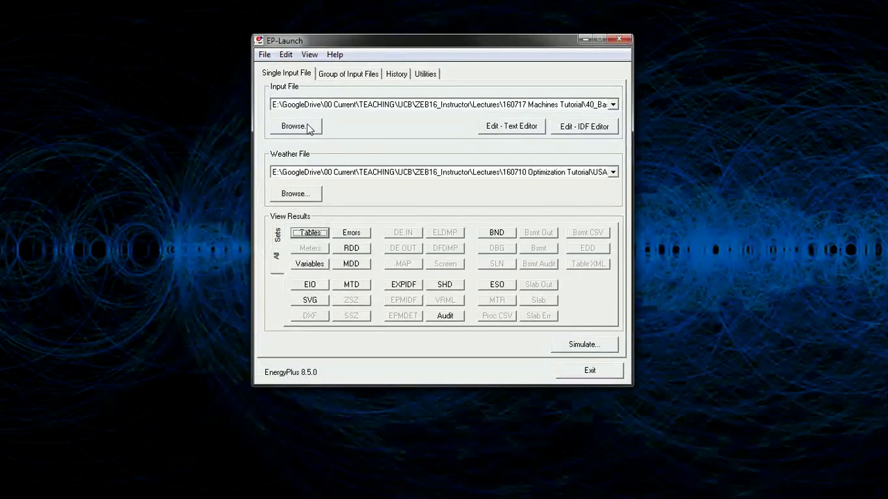
Load 40_Baseline 03.idf from the 160717 Machines Tutorial folder as the EP-Launch input file.
{"action": "left_click", "coordinate": [308, 129]}
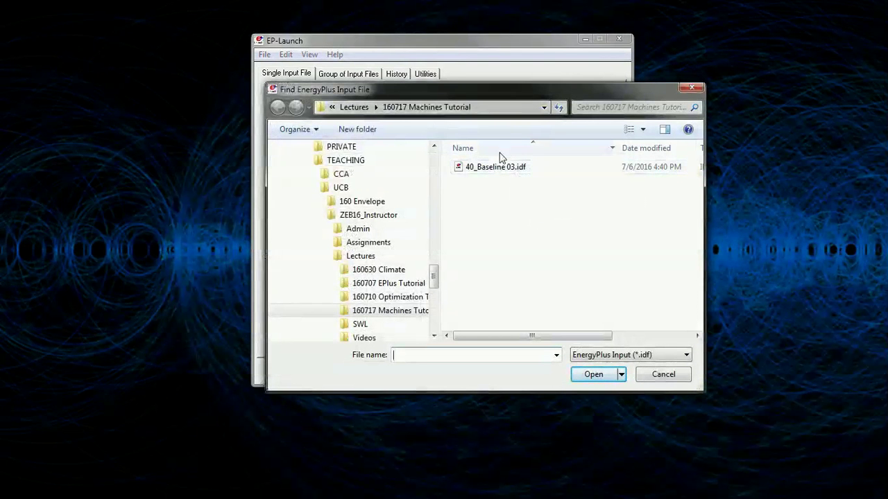
{"action": "left_click", "coordinate": [512, 173]}
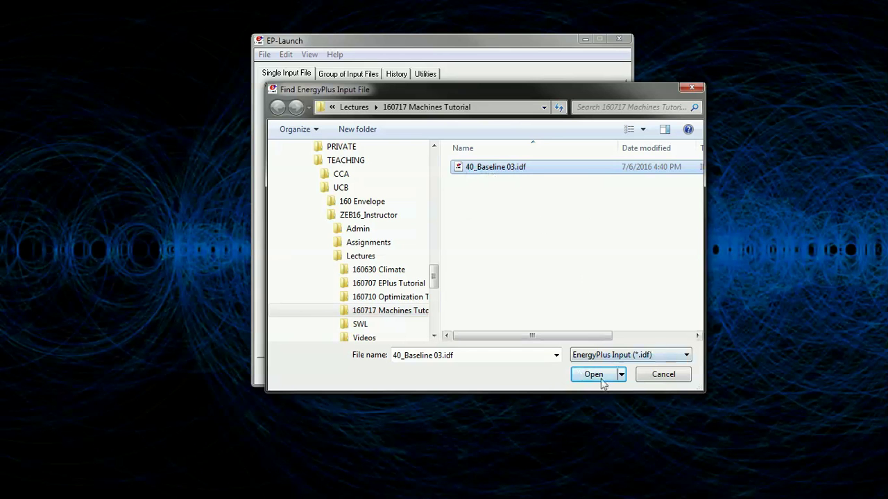
{"action": "left_click", "coordinate": [663, 375]}
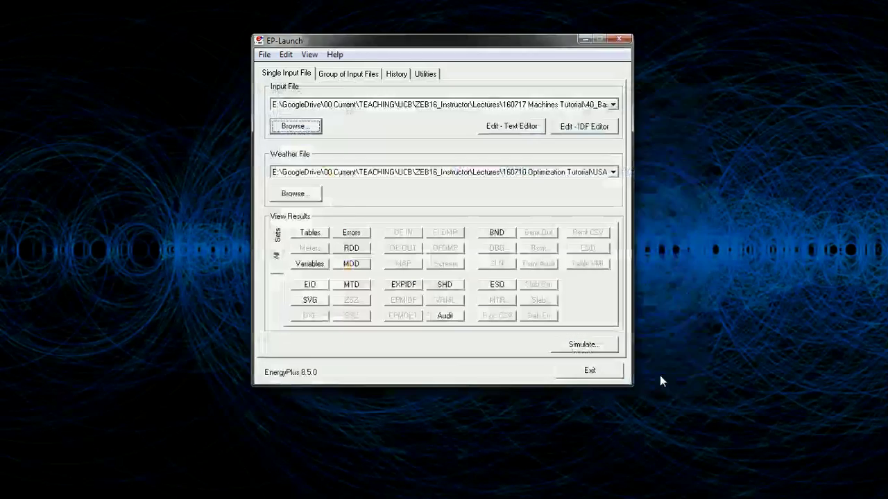
{"action": "left_click", "coordinate": [289, 124]}
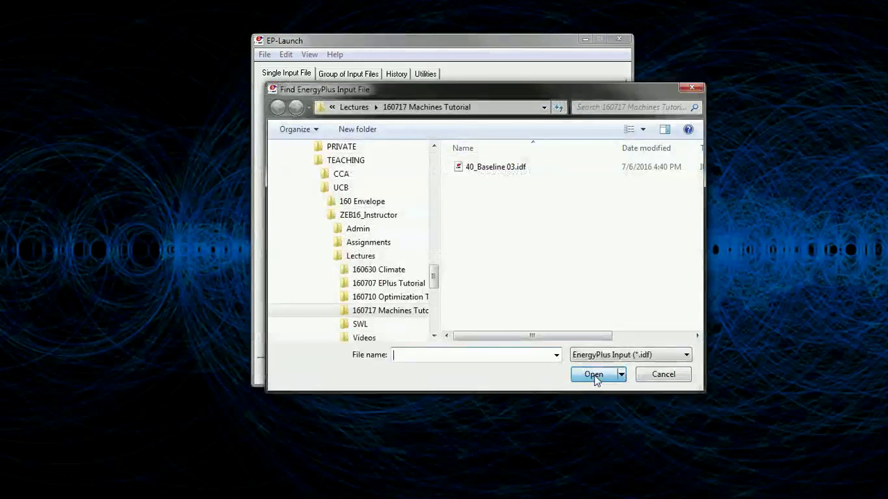
{"action": "left_click", "coordinate": [501, 167]}
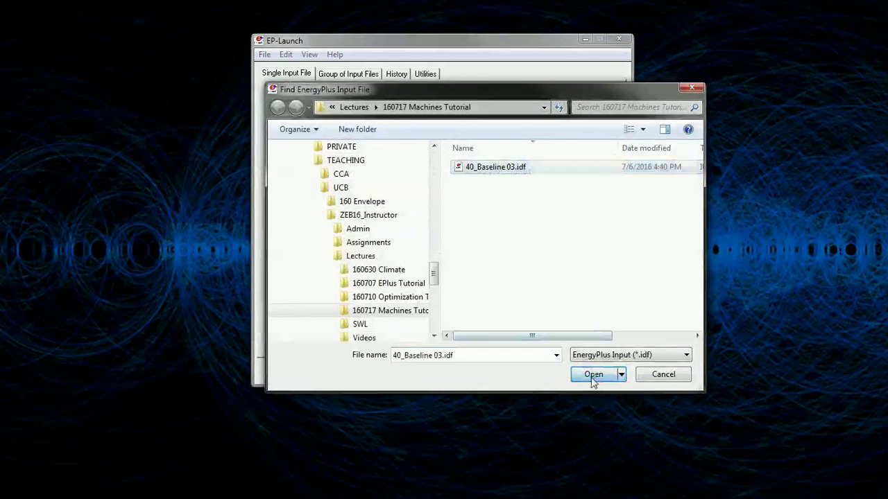
{"action": "left_click", "coordinate": [593, 375]}
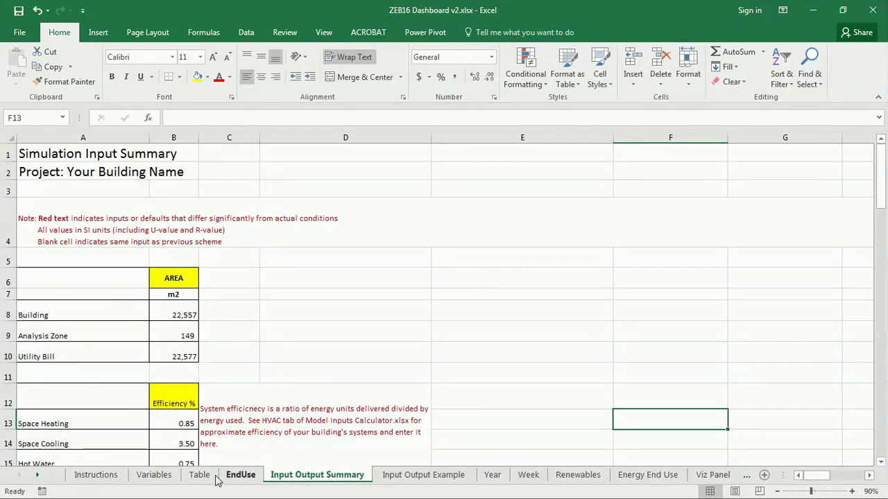
Copy the adjusted end-use totals G28:G34 from the EndUse sheet.
{"action": "left_click", "coordinate": [201, 476]}
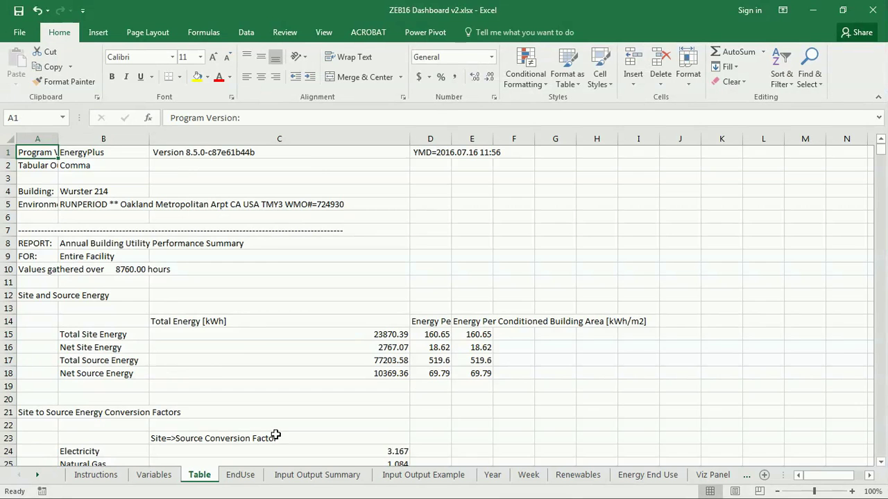
{"action": "left_click", "coordinate": [242, 476]}
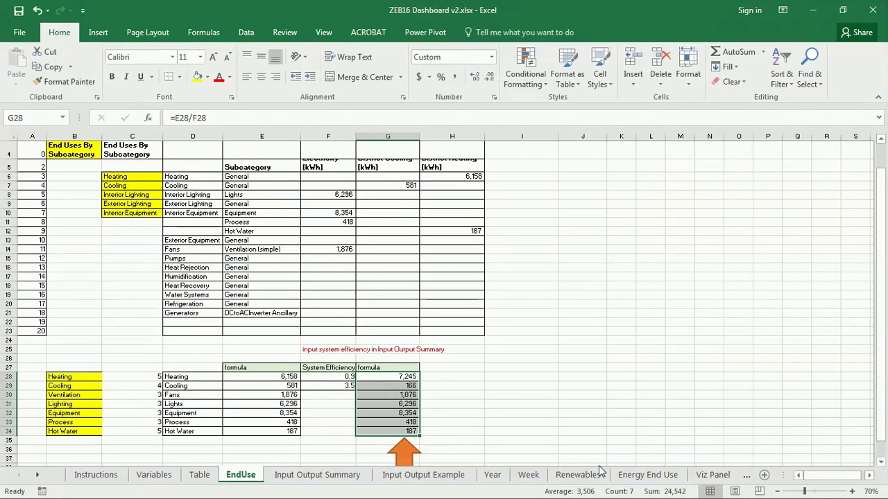
{"action": "key", "text": "ctrl+c"}
On Input Output Summary, zoom out to the Model Outputs table and select energy values E67:E73.
{"action": "left_click", "coordinate": [317, 475]}
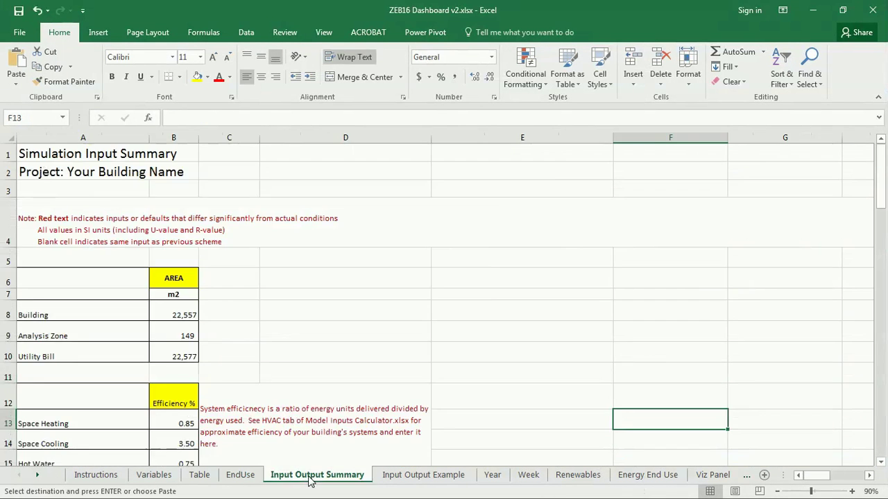
{"action": "scroll", "coordinate": [292, 389], "scroll_direction": "down", "scroll_amount": 12}
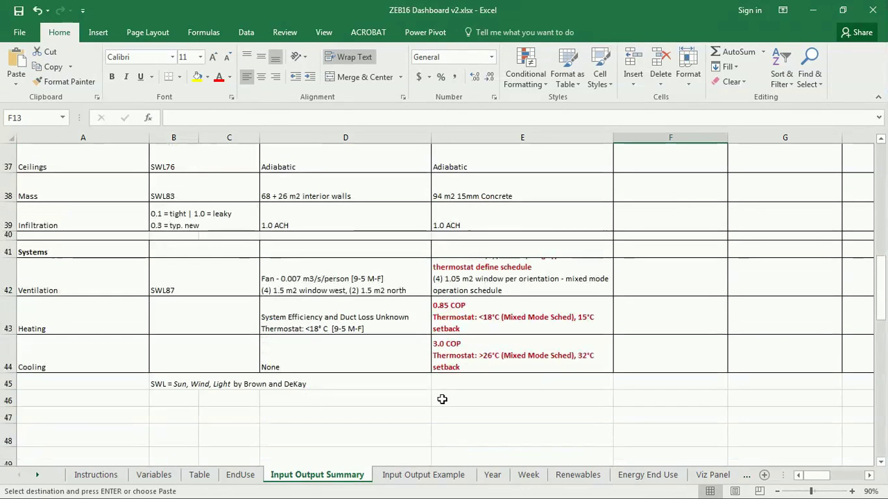
{"action": "scroll", "coordinate": [466, 402], "scroll_direction": "down", "scroll_amount": 5}
{"action": "left_click", "coordinate": [778, 491]}
{"action": "left_click", "coordinate": [777, 492]}
{"action": "left_click", "coordinate": [778, 492]}
{"action": "scroll", "coordinate": [460, 377], "scroll_direction": "down", "scroll_amount": 3}
{"action": "left_click_drag", "start_coordinate": [402, 300], "coordinate": [391, 393]}
{"action": "left_click", "coordinate": [329, 327]}
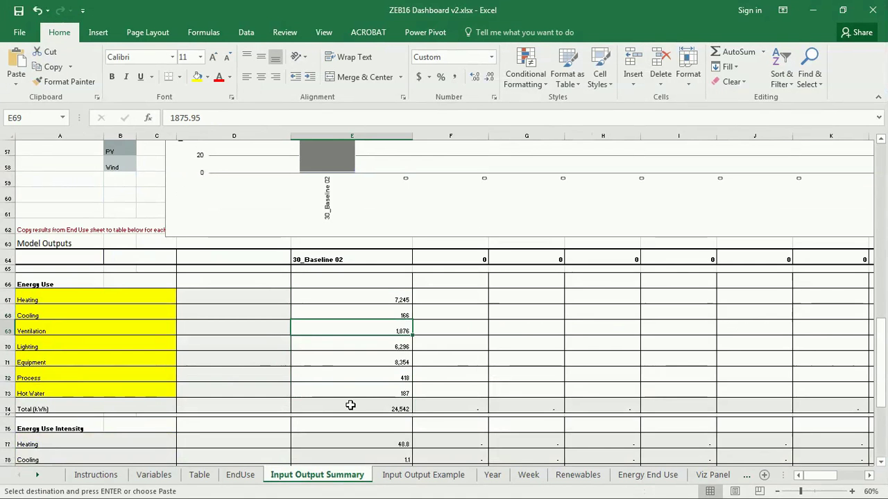
{"action": "scroll", "coordinate": [351, 405], "scroll_direction": "up", "scroll_amount": 3}
{"action": "scroll", "coordinate": [361, 382], "scroll_direction": "up", "scroll_amount": 3}
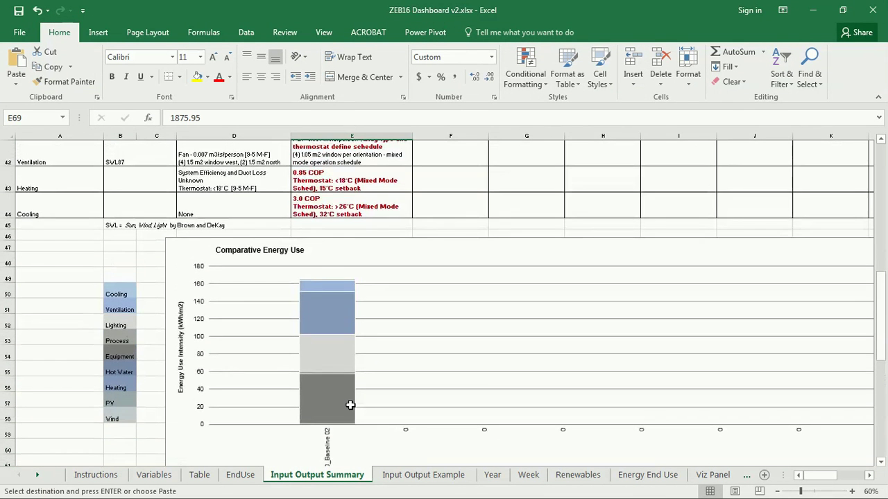
{"action": "scroll", "coordinate": [333, 411], "scroll_direction": "up", "scroll_amount": 10}
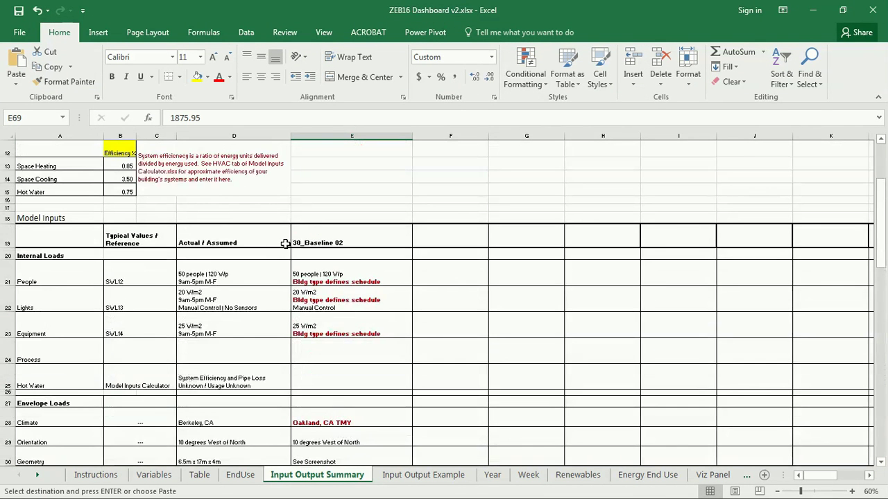
Rename the first scheme heading E19 from its 30 prefix to 40_Baseline 03.
{"action": "left_click", "coordinate": [350, 242]}
{"action": "left_click", "coordinate": [179, 118]}
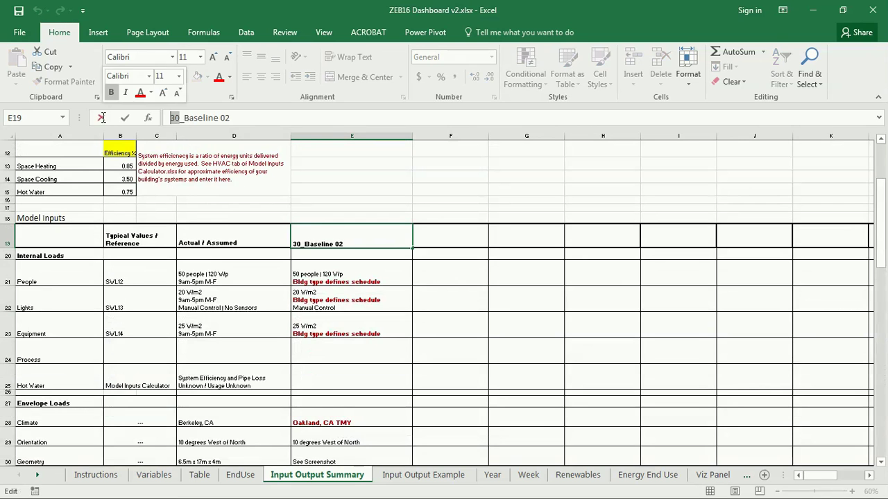
{"action": "key", "text": "BackSpace"}
{"action": "key", "text": "BackSpace"}
{"action": "type", "text": "40"}
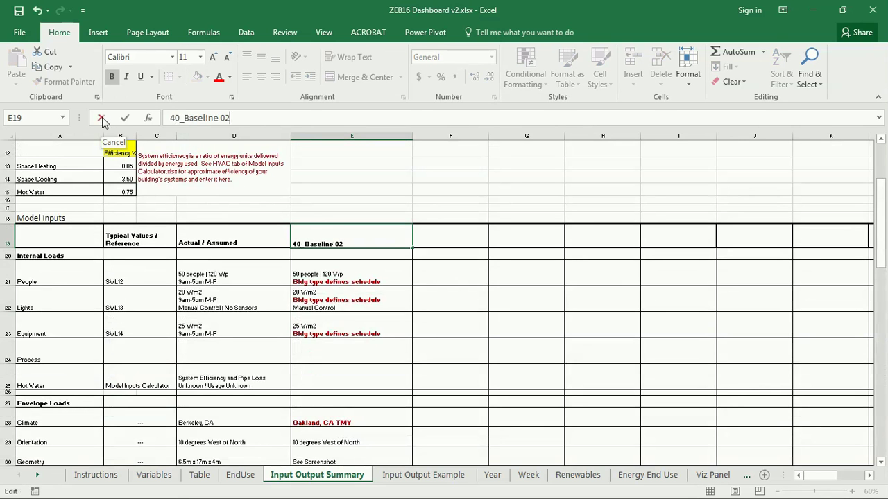
{"action": "key", "text": "Return"}
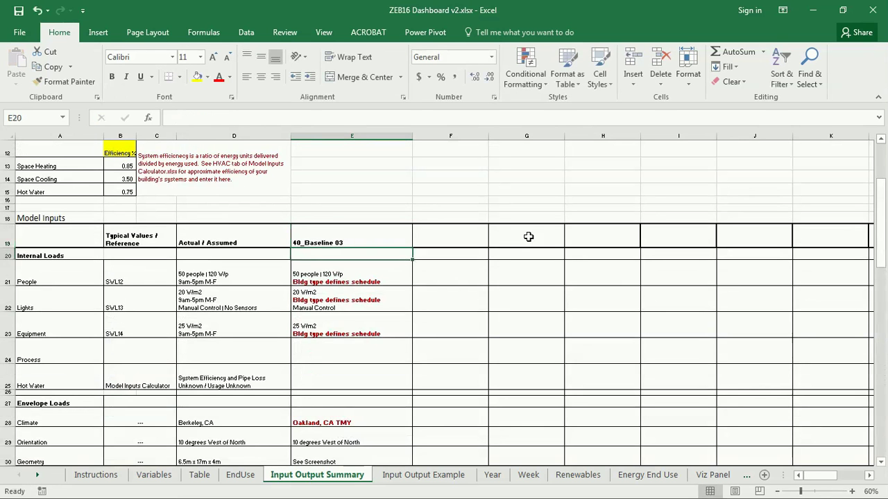
{"action": "left_click", "coordinate": [514, 201]}
{"action": "left_click", "coordinate": [345, 229]}
{"action": "left_click", "coordinate": [453, 238]}
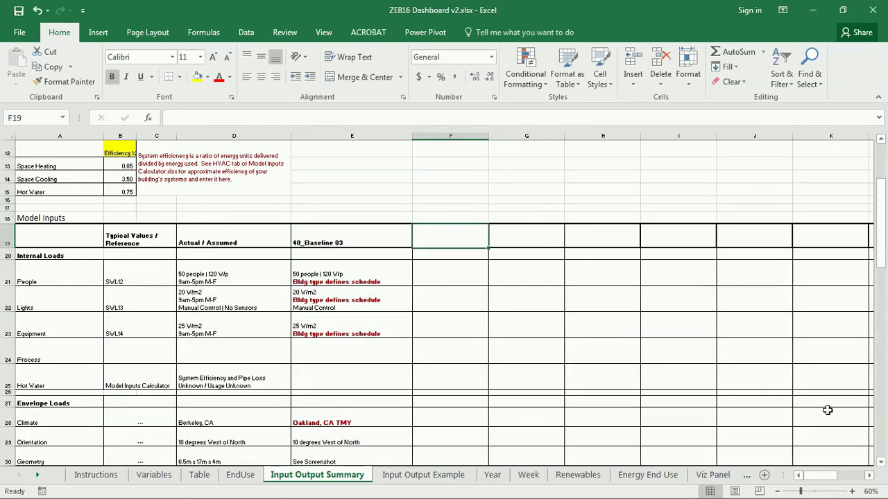
{"action": "left_click", "coordinate": [353, 191]}
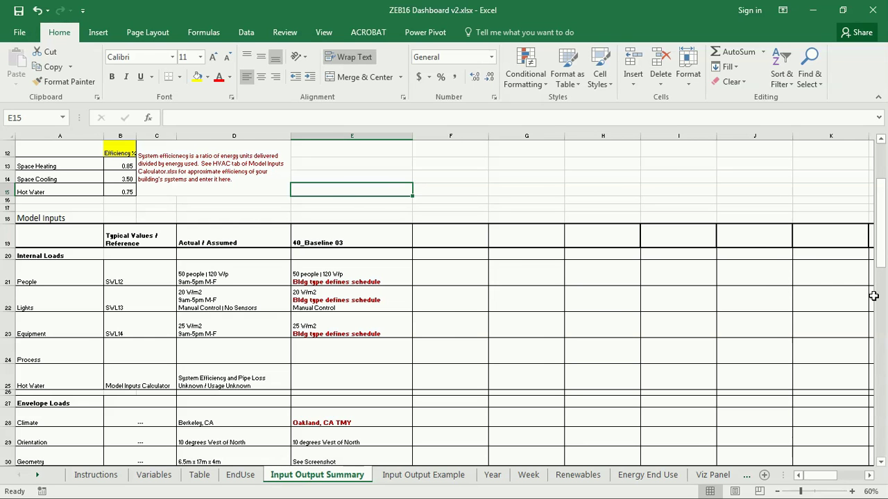
{"action": "key", "text": "alt+Tab"}
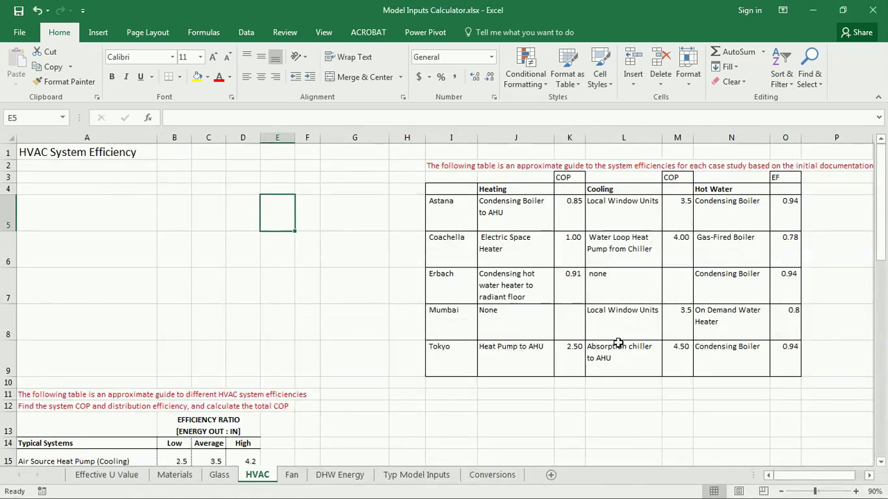
{"action": "left_click", "coordinate": [337, 189]}
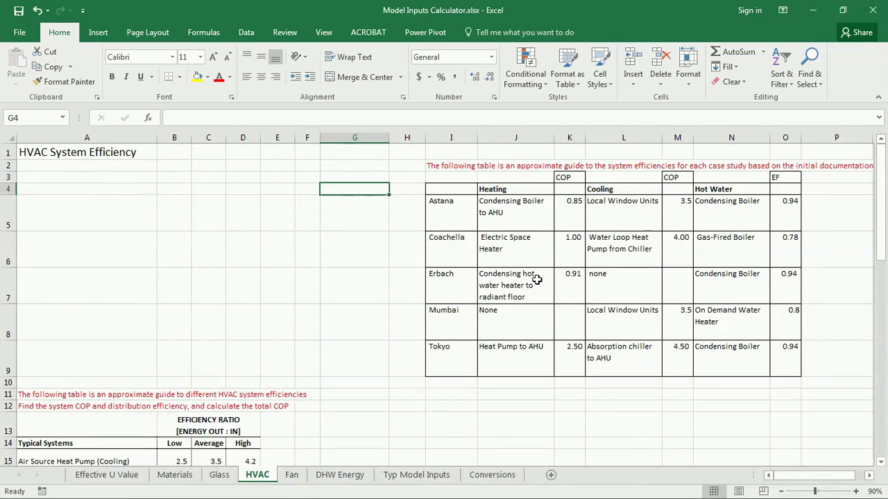
{"action": "left_click_drag", "start_coordinate": [445, 188], "coordinate": [785, 363]}
{"action": "left_click", "coordinate": [628, 424]}
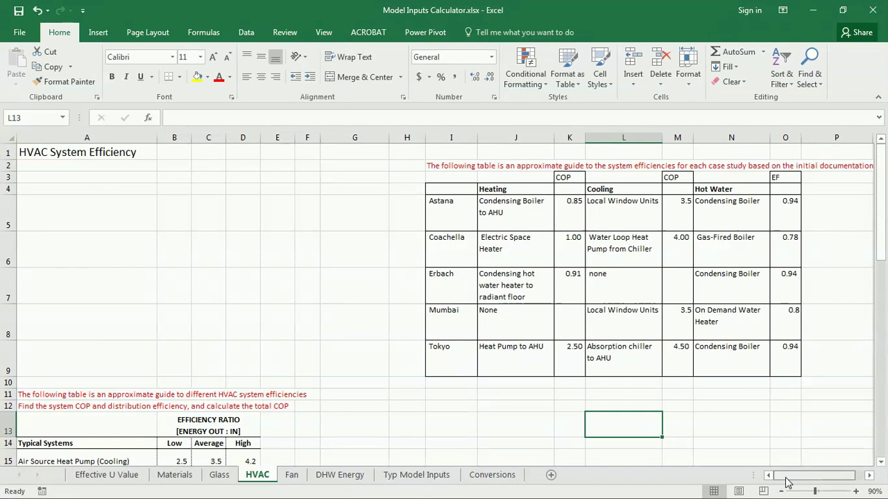
{"action": "left_click", "coordinate": [118, 260]}
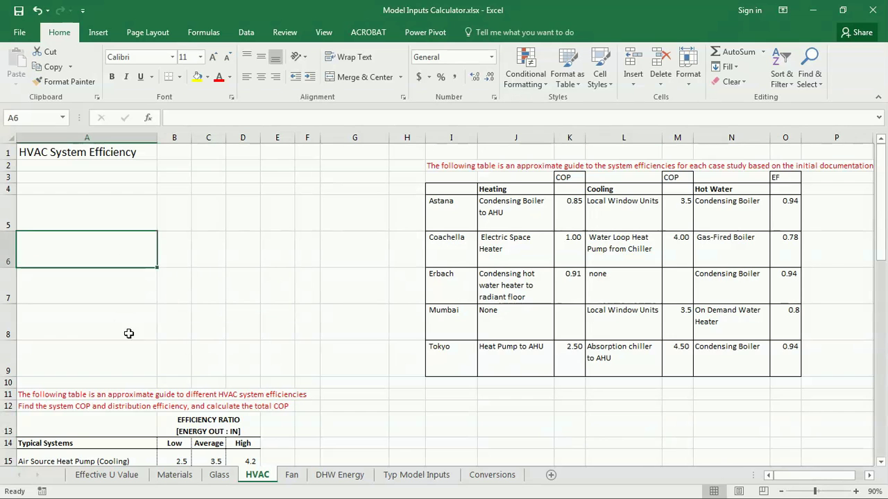
{"action": "scroll", "coordinate": [171, 256], "scroll_direction": "down", "scroll_amount": 1}
{"action": "scroll", "coordinate": [171, 255], "scroll_direction": "down", "scroll_amount": 3}
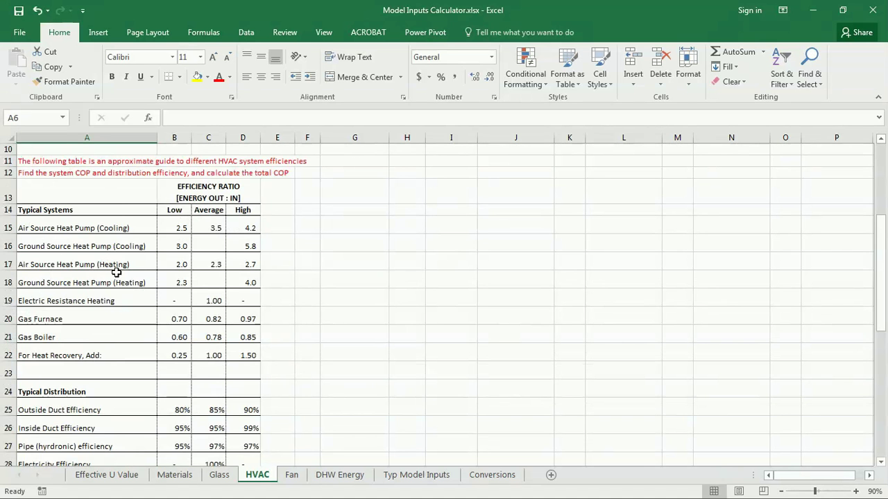
Inspect the pipe hydronic efficiency and the System COP value of 0.94.
{"action": "scroll", "coordinate": [115, 273], "scroll_direction": "down", "scroll_amount": 2}
{"action": "scroll", "coordinate": [132, 342], "scroll_direction": "up", "scroll_amount": 1}
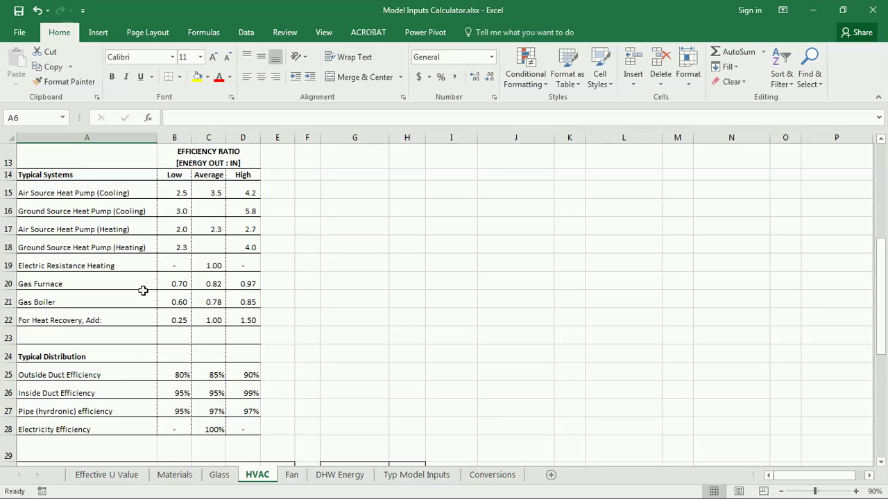
{"action": "left_click", "coordinate": [248, 409]}
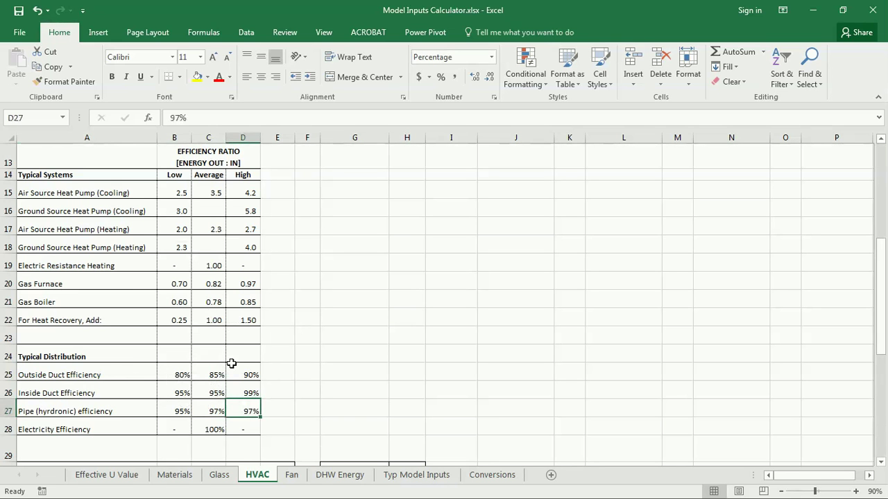
{"action": "scroll", "coordinate": [264, 340], "scroll_direction": "down", "scroll_amount": 3}
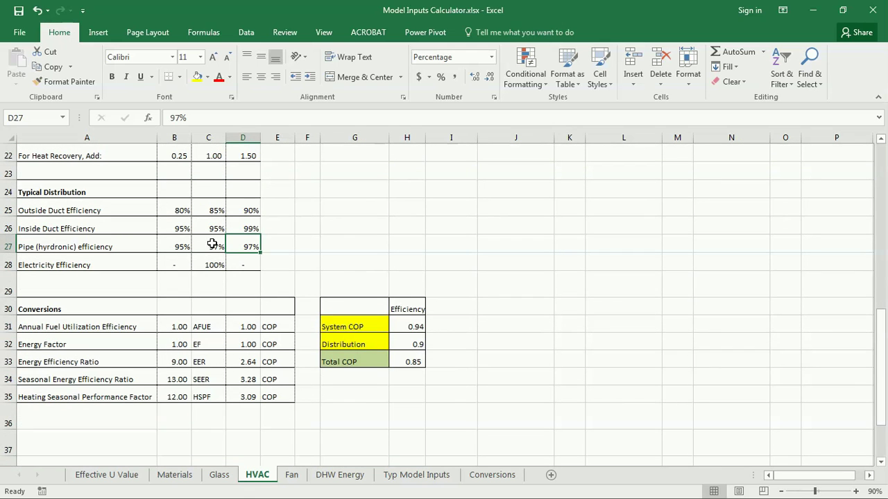
{"action": "left_click", "coordinate": [417, 324]}
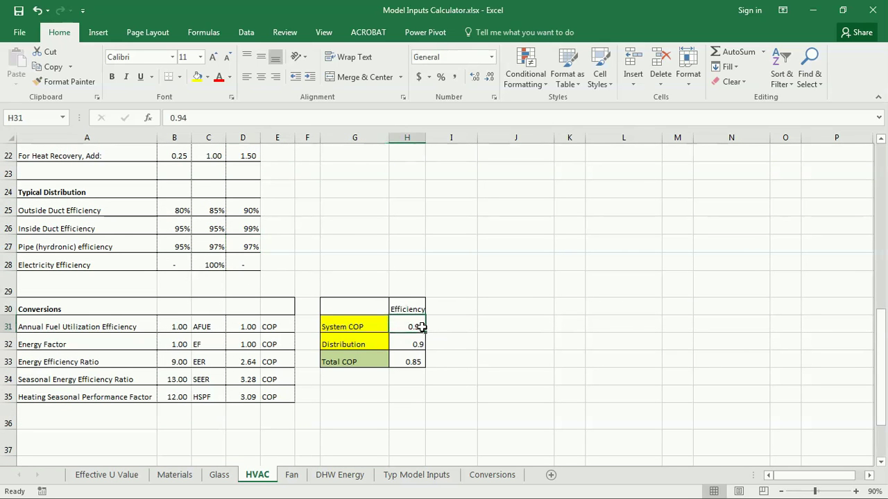
{"action": "left_click_drag", "start_coordinate": [406, 324], "coordinate": [349, 325]}
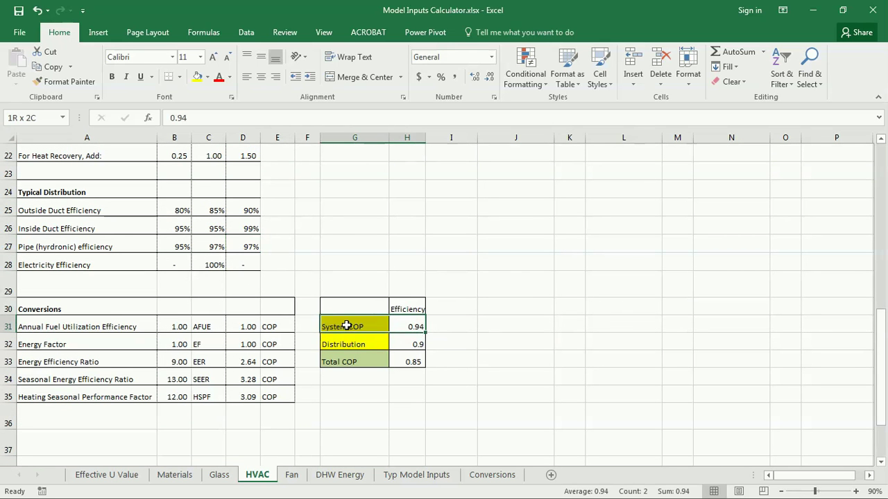
Check the 0.9 distribution efficiency and the Total COP formula, then bring up the assignment PDF.
{"action": "left_click", "coordinate": [407, 340]}
{"action": "left_click", "coordinate": [371, 342], "text": "shift"}
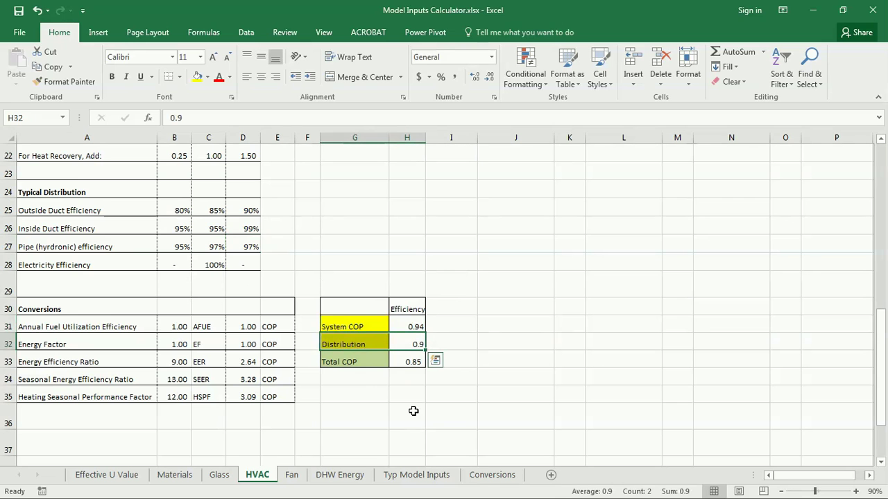
{"action": "left_click_drag", "start_coordinate": [415, 362], "coordinate": [361, 362]}
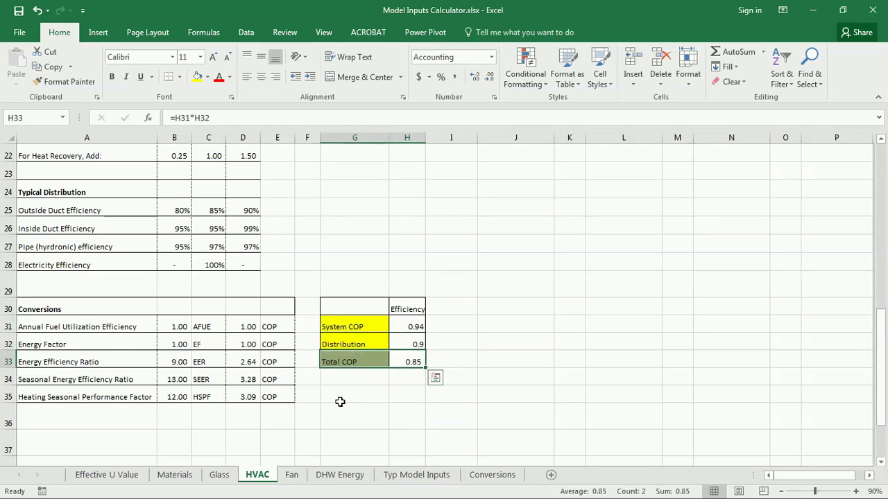
{"action": "scroll", "coordinate": [306, 383], "scroll_direction": "down", "scroll_amount": 1}
{"action": "left_click", "coordinate": [352, 327]}
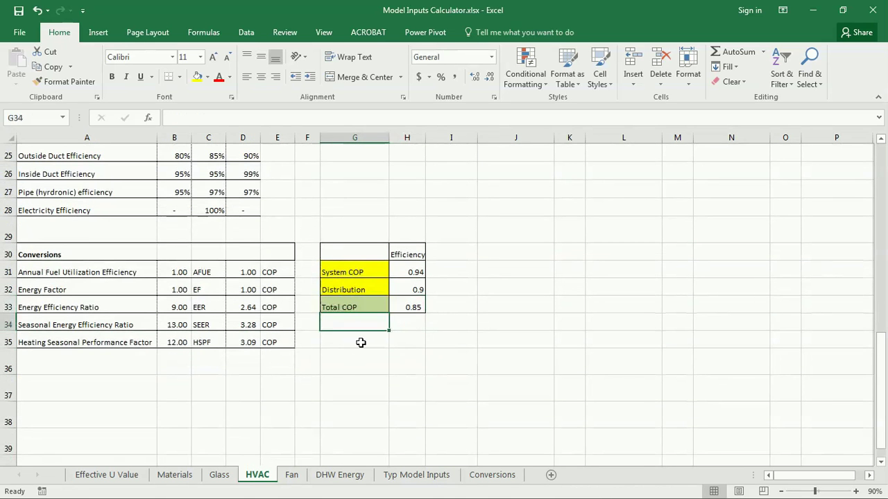
{"action": "left_click", "coordinate": [414, 306]}
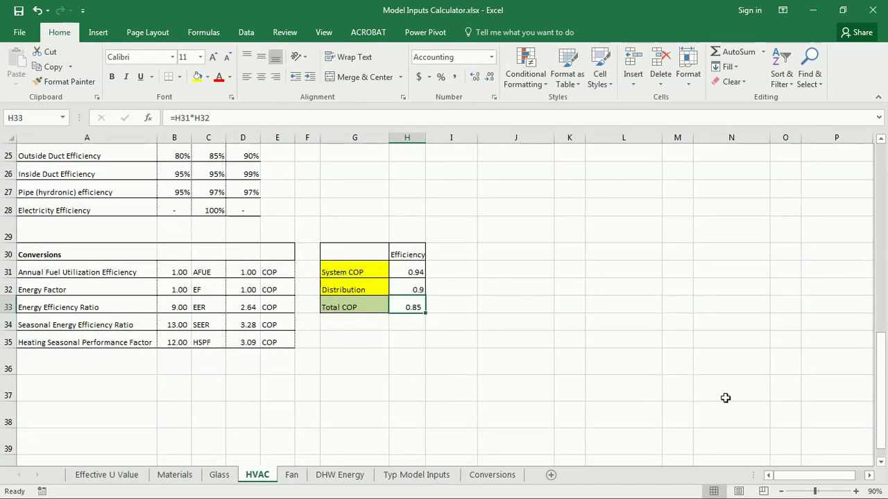
{"action": "key", "text": "alt+Tab"}
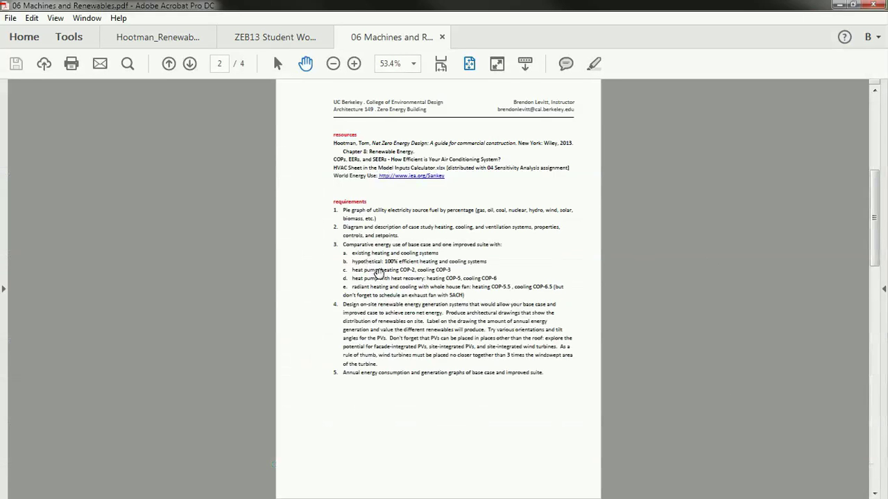
Zoom the PDF to 100%, read the requirements list, then return to the ZEB16 Dashboard workbook.
{"action": "left_click", "coordinate": [354, 63]}
{"action": "scroll", "coordinate": [450, 260], "scroll_direction": "down", "scroll_amount": 3}
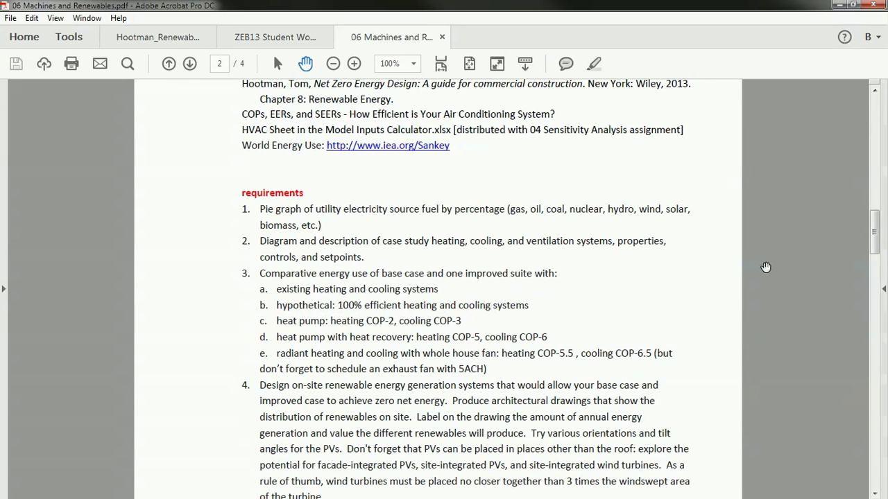
{"action": "key", "text": "alt+Tab"}
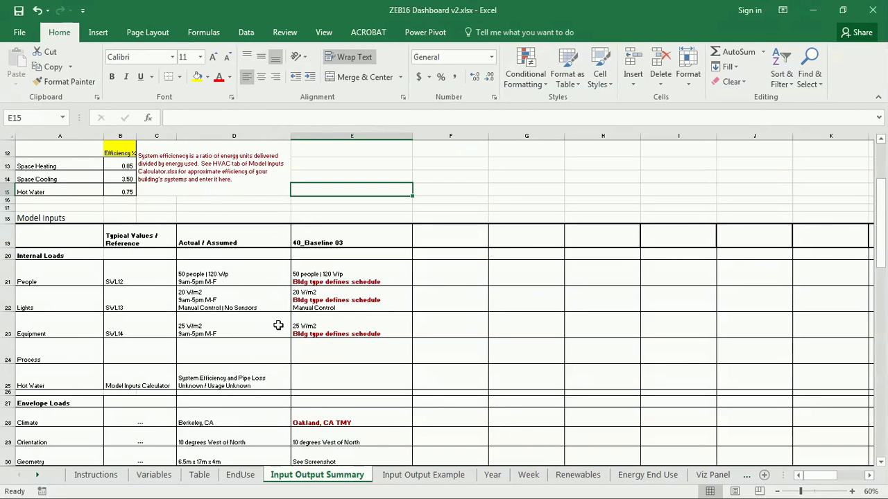
Set the Space Heating, Space Cooling and Hot Water efficiencies in B13:B15 to 1.
{"action": "left_click", "coordinate": [208, 201]}
{"action": "scroll", "coordinate": [104, 234], "scroll_direction": "up", "scroll_amount": 2}
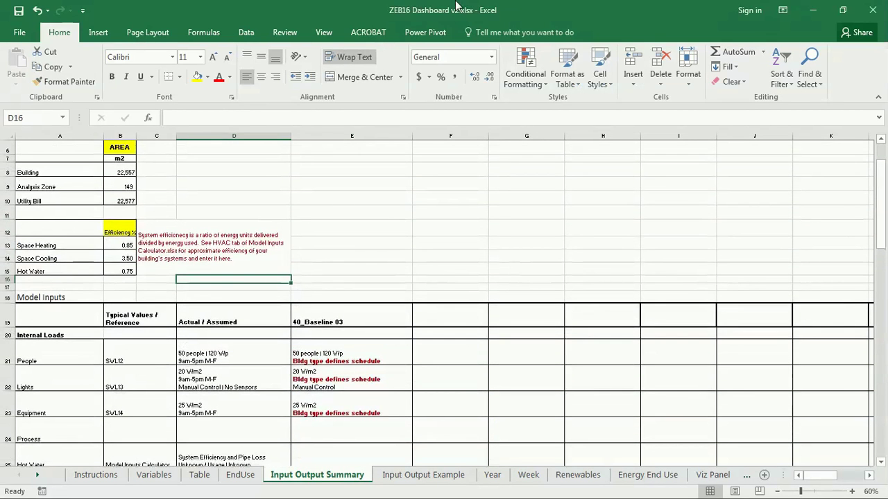
{"action": "left_click", "coordinate": [122, 245]}
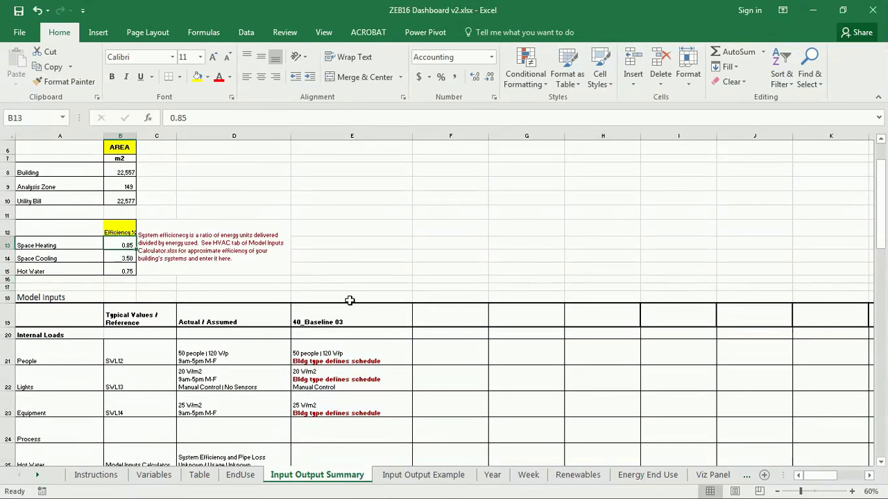
{"action": "type", "text": "1"}
{"action": "key", "text": "Return"}
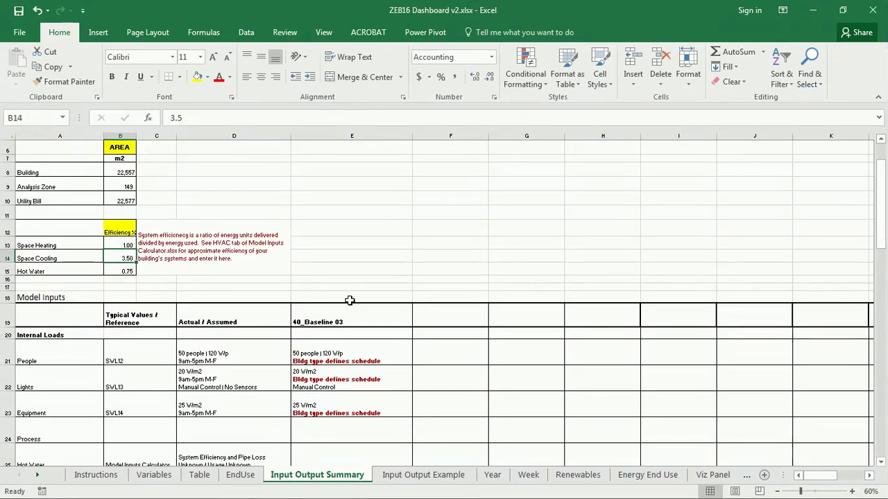
{"action": "type", "text": "1"}
{"action": "key", "text": "Return"}
{"action": "type", "text": "1"}
{"action": "key", "text": "Return"}
Review the three efficiency rows and confirm the EndUse sheet shows system efficiency 1.0.
{"action": "left_click_drag", "start_coordinate": [39, 272], "coordinate": [129, 274]}
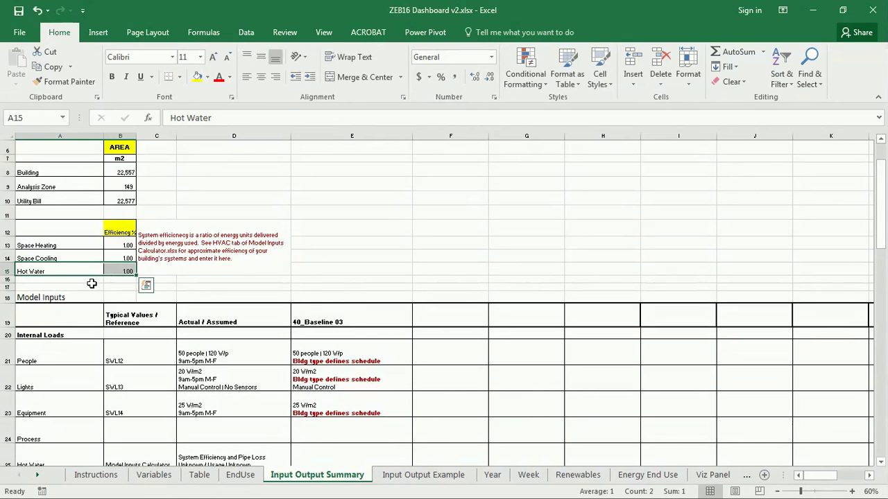
{"action": "left_click", "coordinate": [282, 273]}
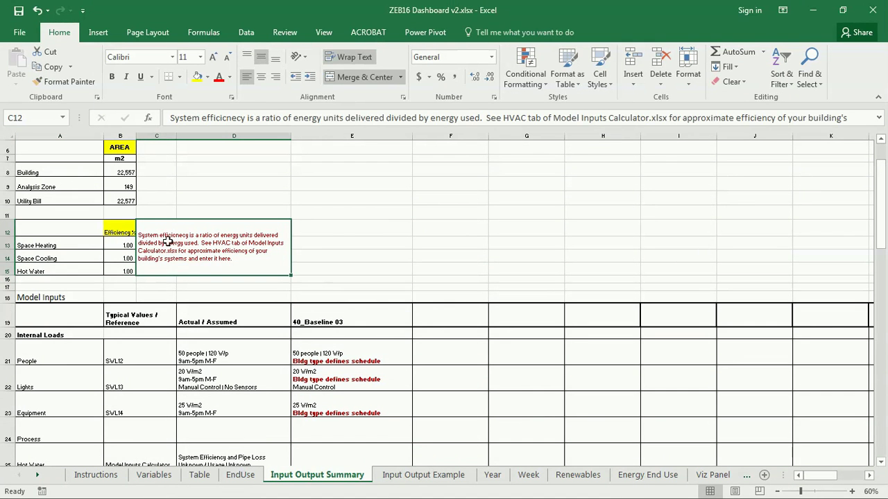
{"action": "left_click_drag", "start_coordinate": [76, 246], "coordinate": [111, 272]}
{"action": "left_click", "coordinate": [258, 289]}
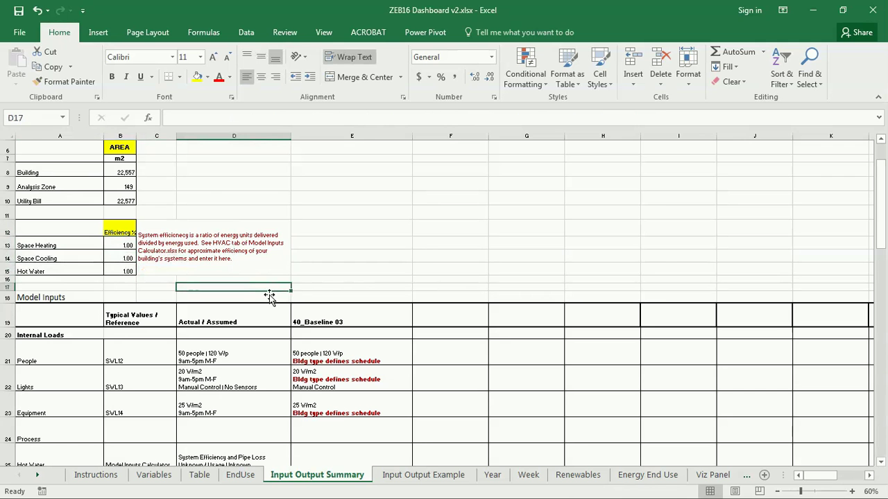
{"action": "left_click", "coordinate": [241, 477]}
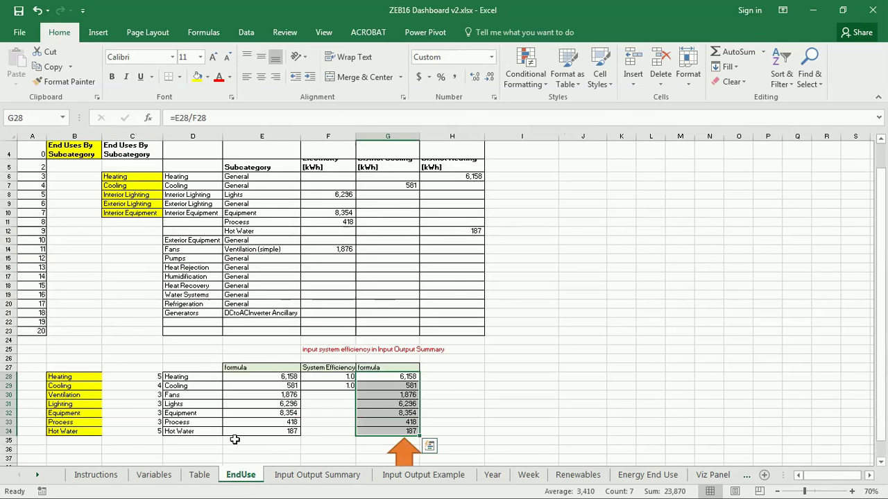
{"action": "left_click_drag", "start_coordinate": [340, 377], "coordinate": [410, 431]}
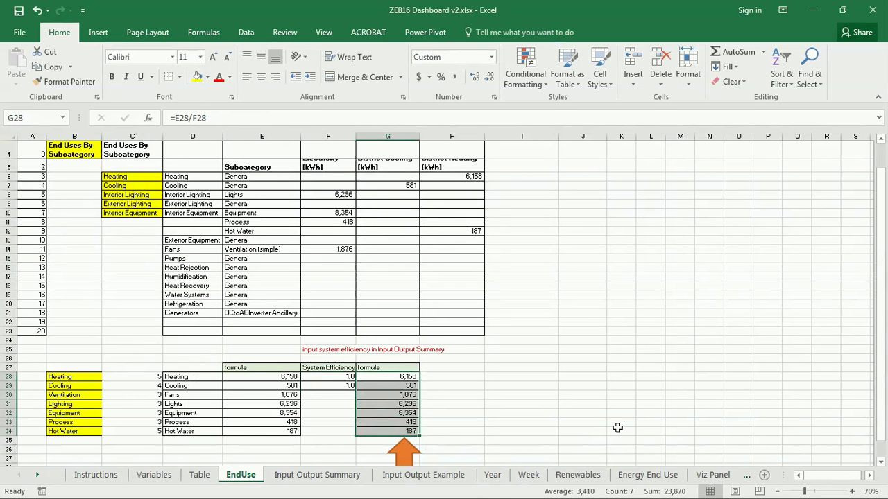
Paste the copied EndUse totals as values into F67 on Input Output Summary.
{"action": "key", "text": "ctrl+c"}
{"action": "left_click", "coordinate": [317, 475]}
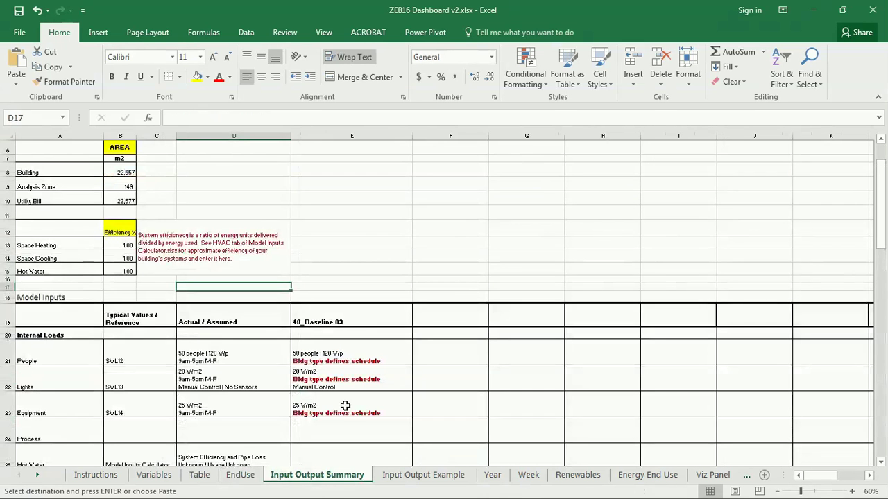
{"action": "scroll", "coordinate": [426, 400], "scroll_direction": "down", "scroll_amount": 16}
{"action": "left_click", "coordinate": [449, 351]}
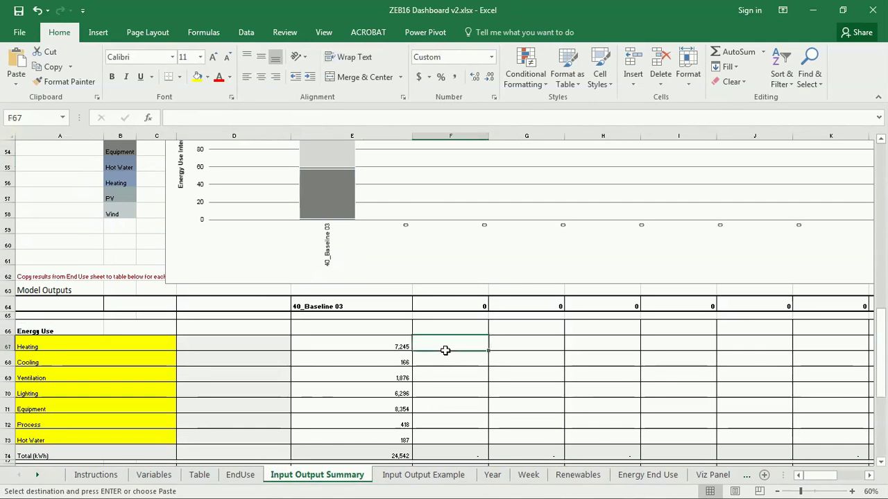
{"action": "right_click", "coordinate": [451, 344]}
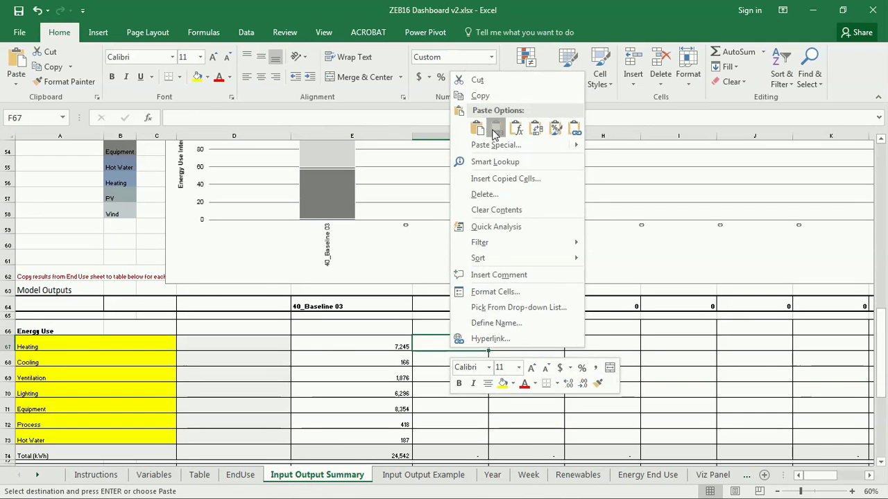
{"action": "left_click", "coordinate": [478, 131]}
{"action": "left_click", "coordinate": [452, 361]}
{"action": "scroll", "coordinate": [448, 393], "scroll_direction": "up", "scroll_amount": 5}
{"action": "scroll", "coordinate": [448, 393], "scroll_direction": "up", "scroll_amount": 10}
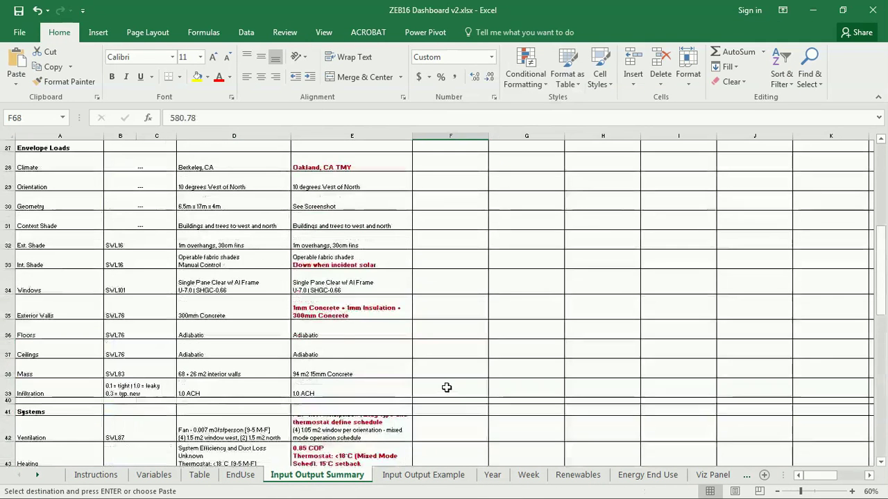
Title the new case column F19 '41_100% Efficient'.
{"action": "left_click", "coordinate": [447, 279]}
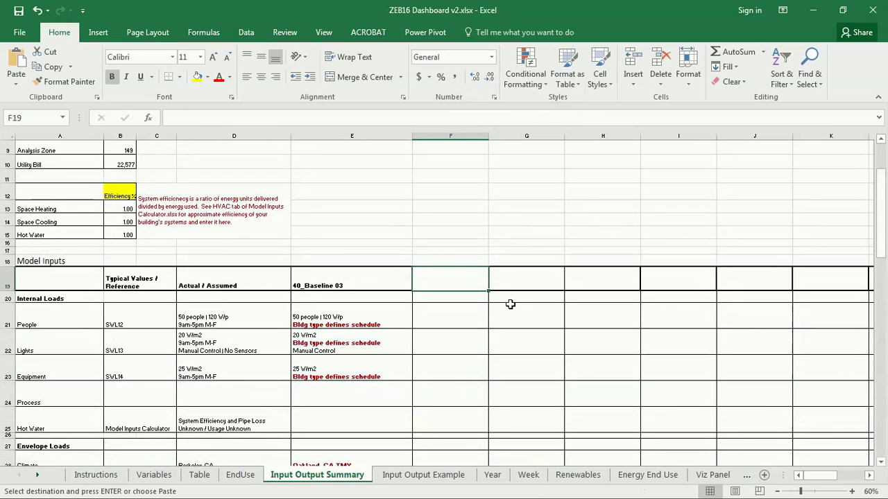
{"action": "type", "text": "41_100% Efficient"}
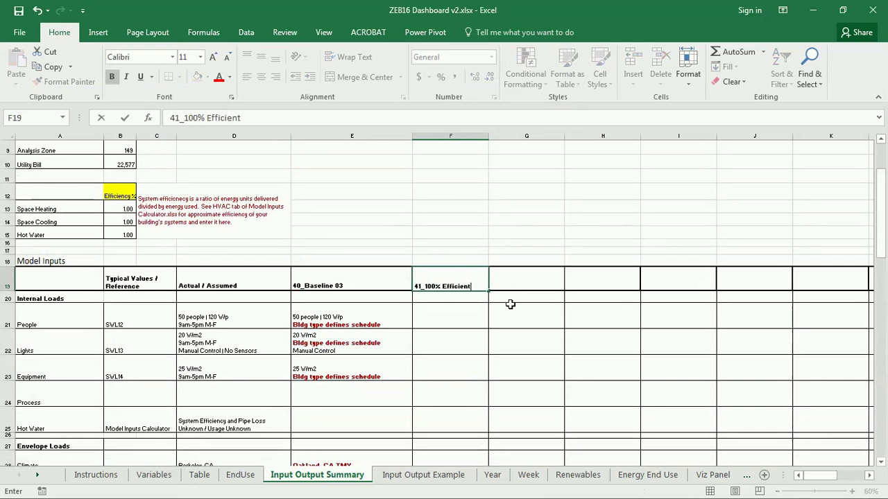
{"action": "key", "text": "Return"}
{"action": "scroll", "coordinate": [458, 368], "scroll_direction": "down", "scroll_amount": 11}
Delete the light-grey and dark-grey series from the Comparative Energy Use chart.
{"action": "scroll", "coordinate": [459, 369], "scroll_direction": "down", "scroll_amount": 1}
{"action": "scroll", "coordinate": [424, 307], "scroll_direction": "up", "scroll_amount": 1}
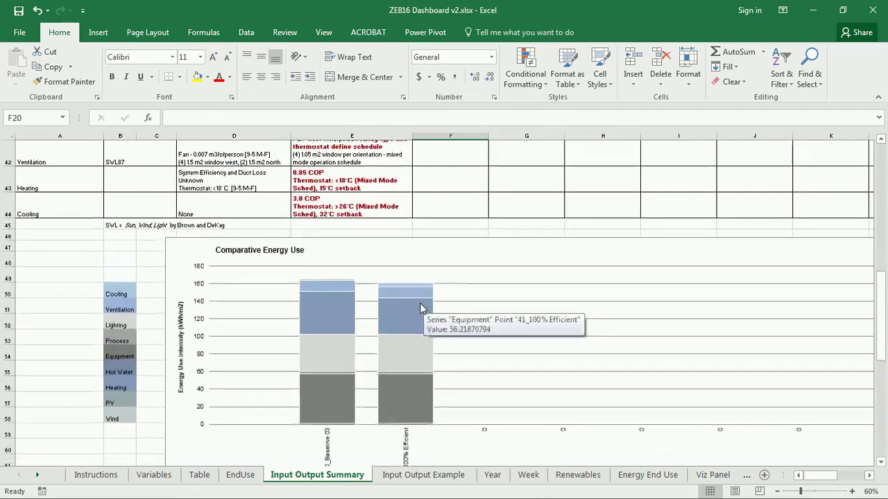
{"action": "scroll", "coordinate": [430, 366], "scroll_direction": "up", "scroll_amount": 1}
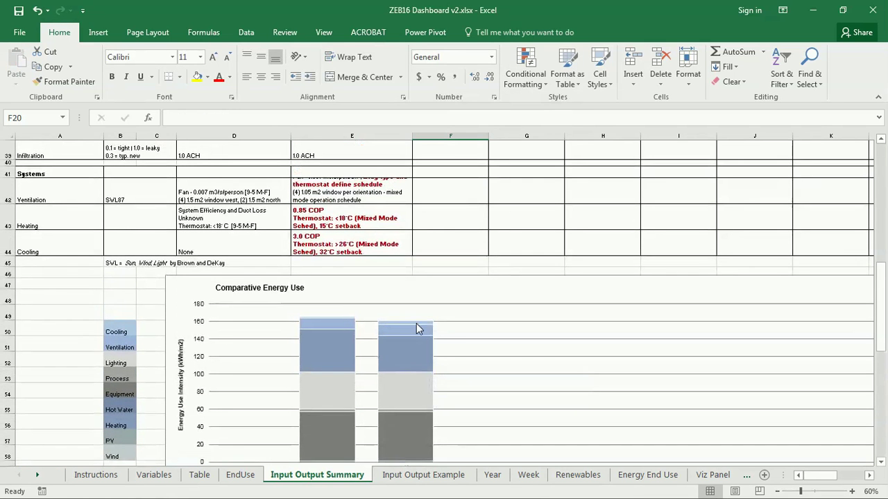
{"action": "mouse_move", "coordinate": [413, 328]}
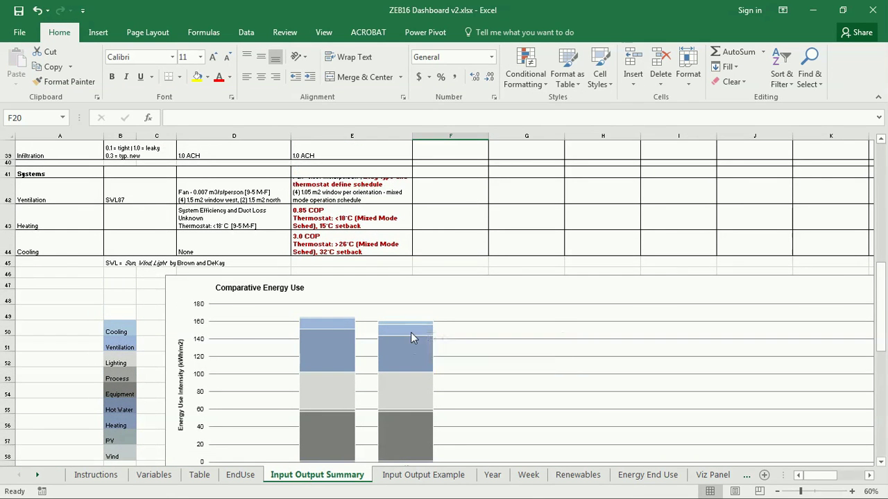
{"action": "scroll", "coordinate": [428, 389], "scroll_direction": "down", "scroll_amount": 1}
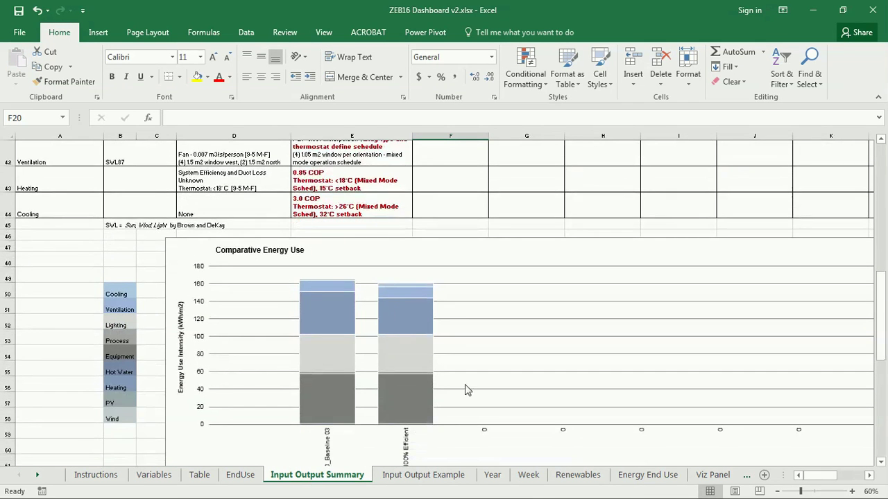
{"action": "scroll", "coordinate": [465, 386], "scroll_direction": "down", "scroll_amount": 2}
{"action": "scroll", "coordinate": [465, 387], "scroll_direction": "up", "scroll_amount": 3}
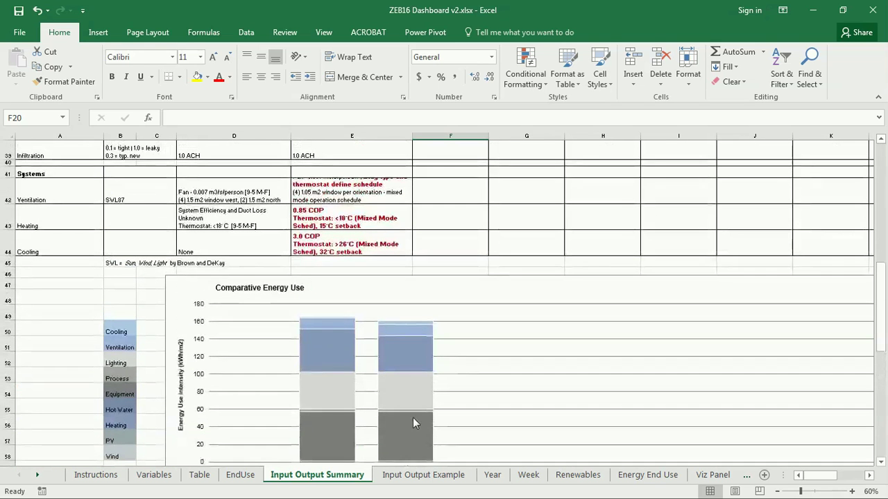
{"action": "left_click", "coordinate": [329, 404]}
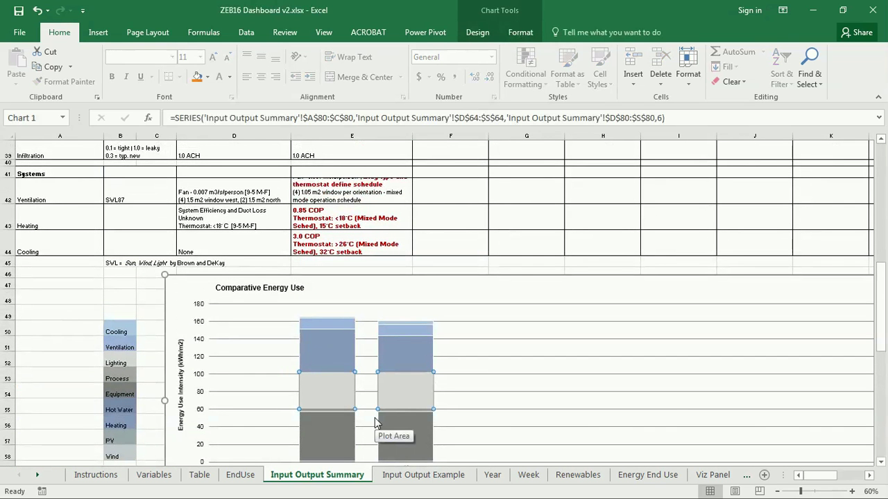
{"action": "key", "text": "Delete"}
{"action": "left_click", "coordinate": [339, 400]}
{"action": "left_click", "coordinate": [332, 419]}
{"action": "key", "text": "Delete"}
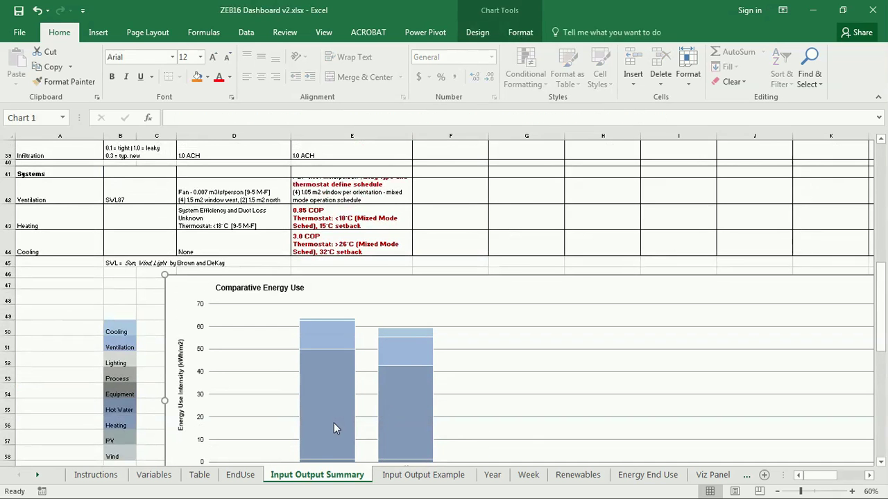
Browse the chart elements list, including the Hot Water series, then deselect the chart.
{"action": "scroll", "coordinate": [327, 428], "scroll_direction": "down", "scroll_amount": 1}
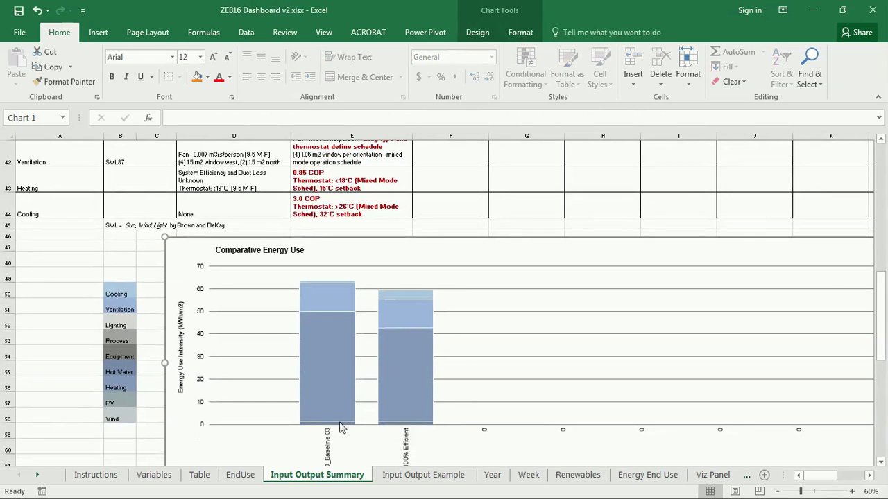
{"action": "left_click", "coordinate": [520, 32]}
{"action": "left_click", "coordinate": [91, 52]}
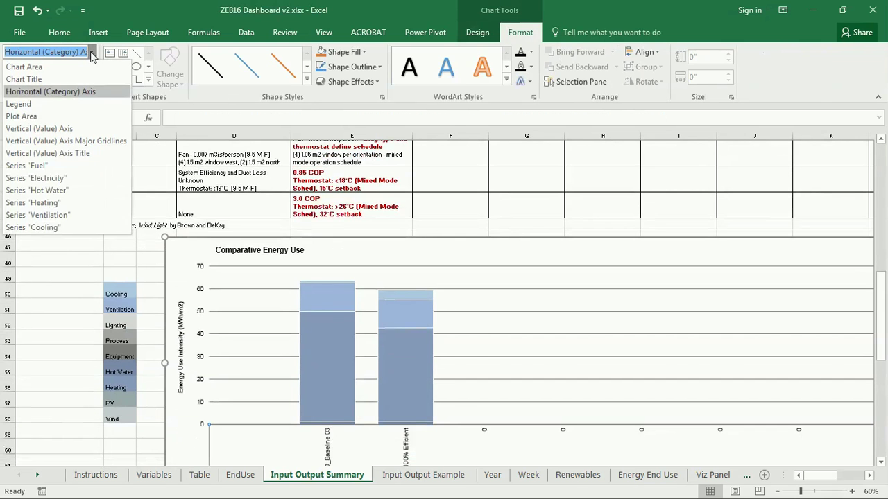
{"action": "left_click", "coordinate": [68, 192]}
{"action": "key", "text": "Escape"}
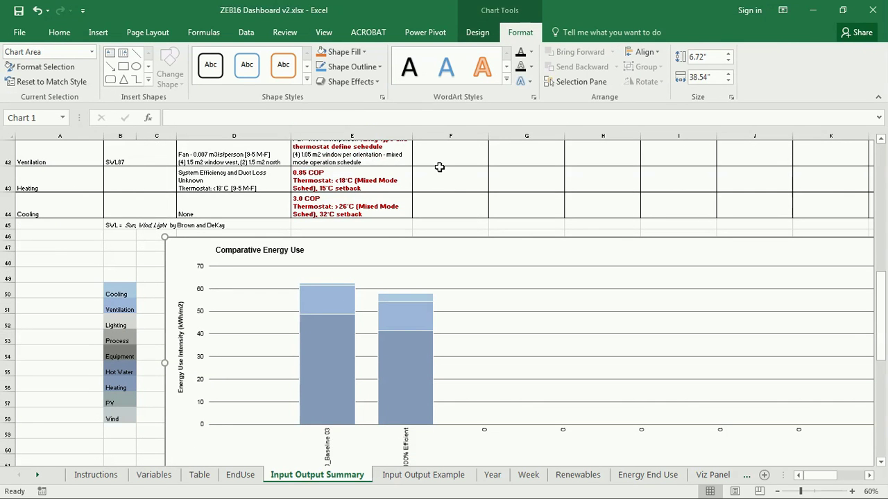
{"action": "left_click", "coordinate": [91, 52]}
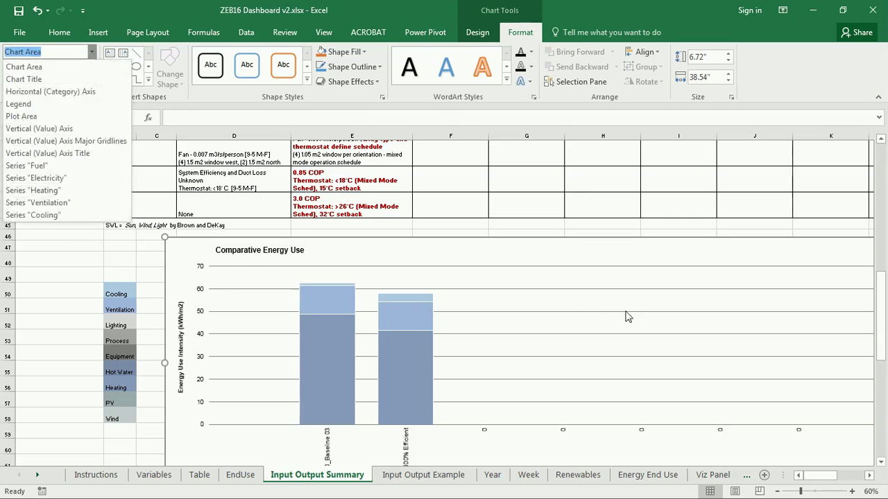
{"action": "left_click", "coordinate": [596, 319]}
{"action": "left_click", "coordinate": [72, 275]}
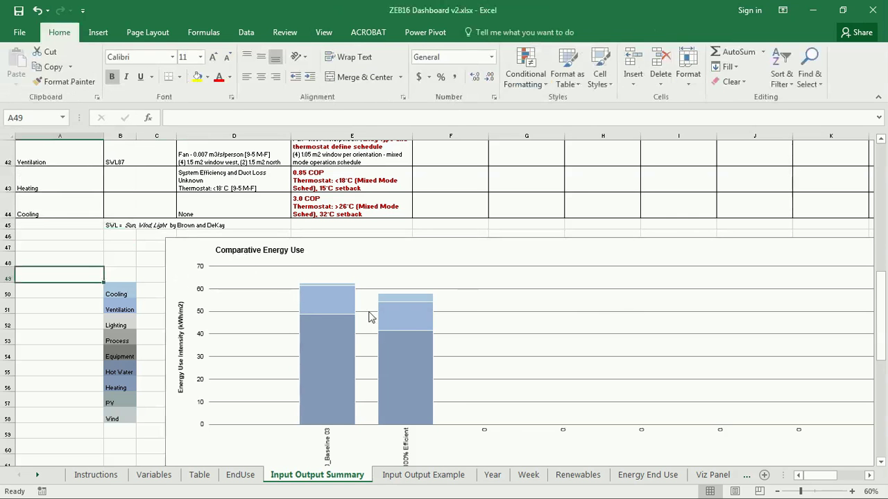
{"action": "scroll", "coordinate": [453, 399], "scroll_direction": "down", "scroll_amount": 2}
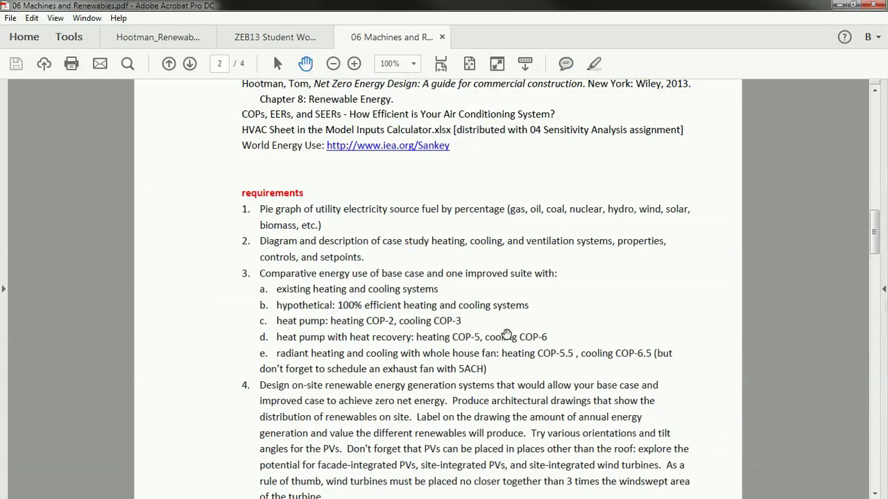
{"action": "key", "text": "alt+Tab"}
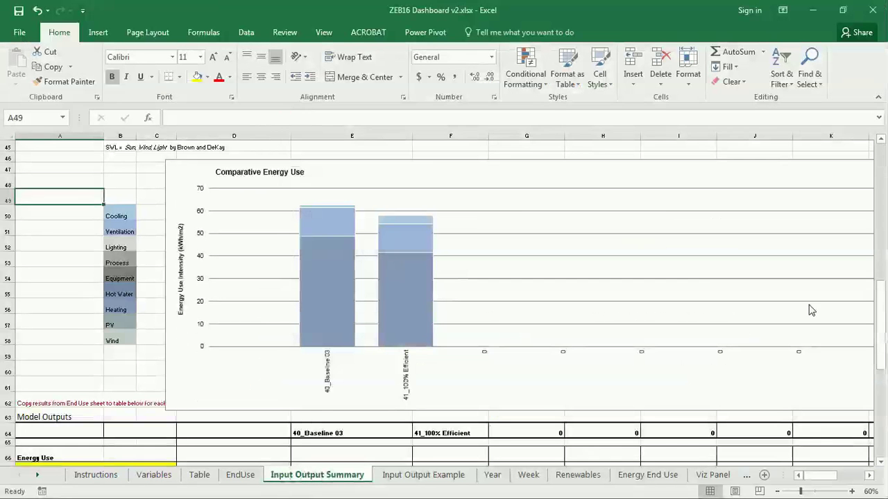
Set the space heating efficiency to 2 and space cooling efficiency to 3 in B13:B14.
{"action": "left_click", "coordinate": [242, 475]}
{"action": "left_click", "coordinate": [297, 477]}
{"action": "scroll", "coordinate": [98, 238], "scroll_direction": "up", "scroll_amount": 15}
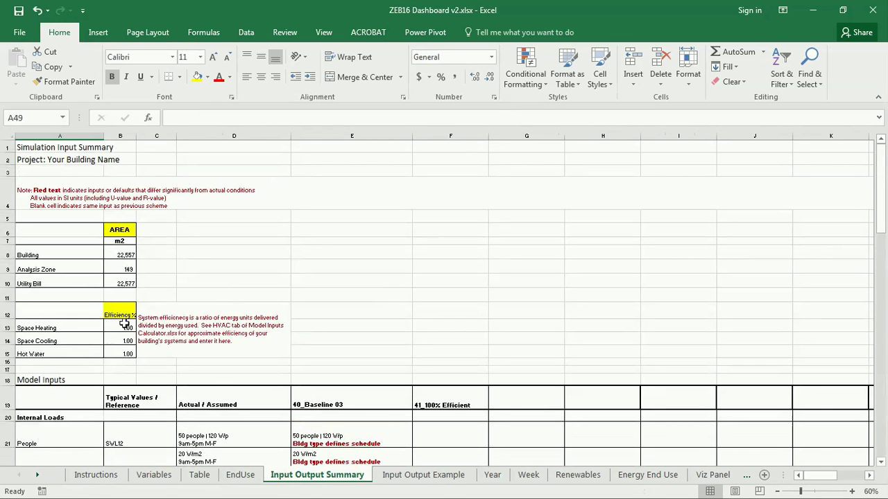
{"action": "left_click", "coordinate": [105, 326]}
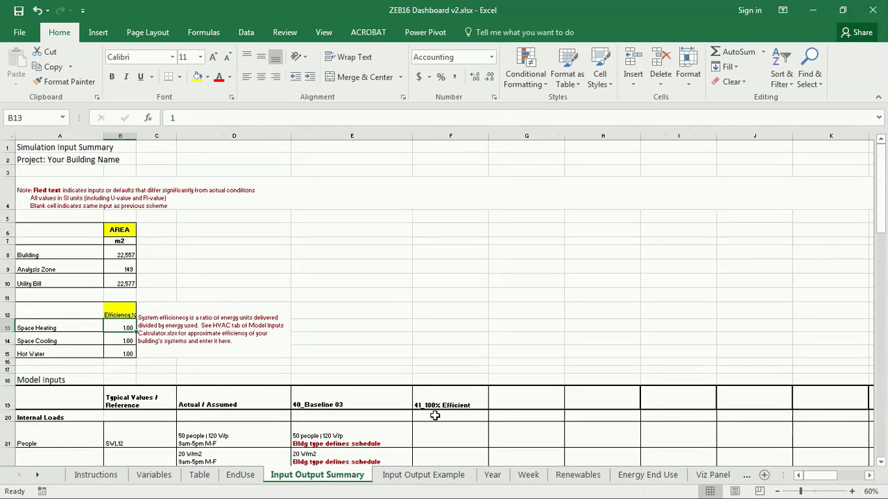
{"action": "type", "text": "2"}
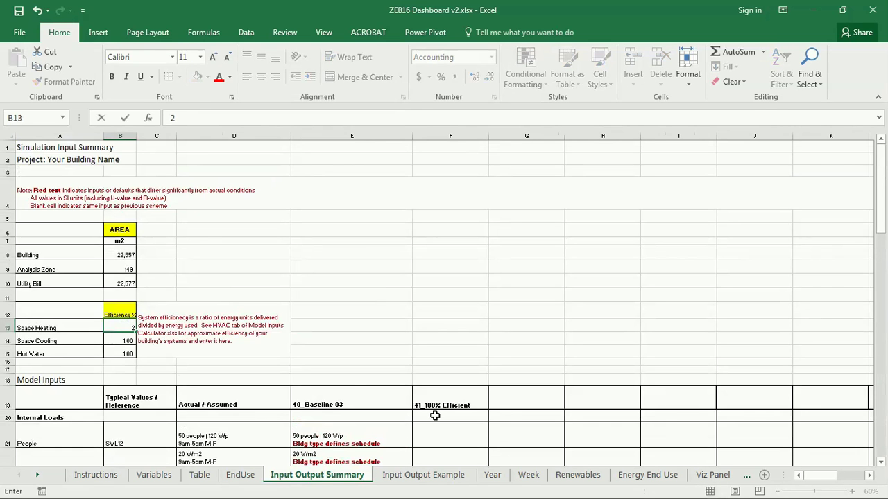
{"action": "key", "text": "Return"}
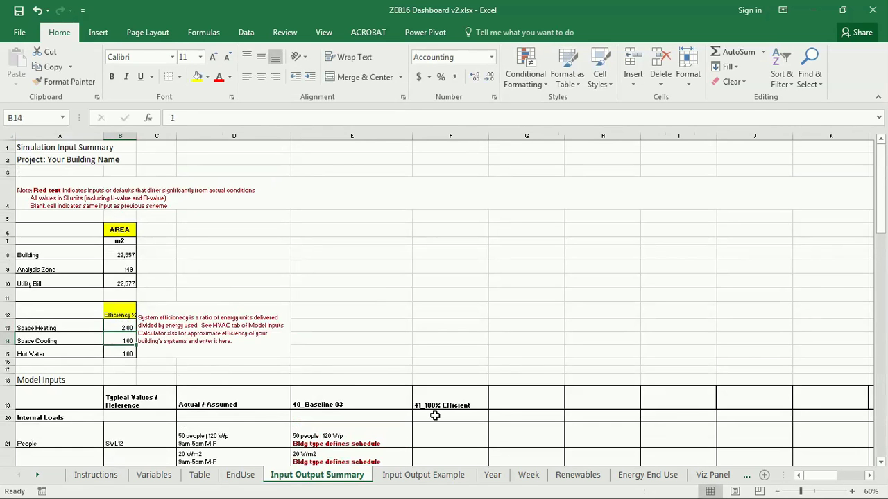
{"action": "type", "text": "3"}
{"action": "key", "text": "Return"}
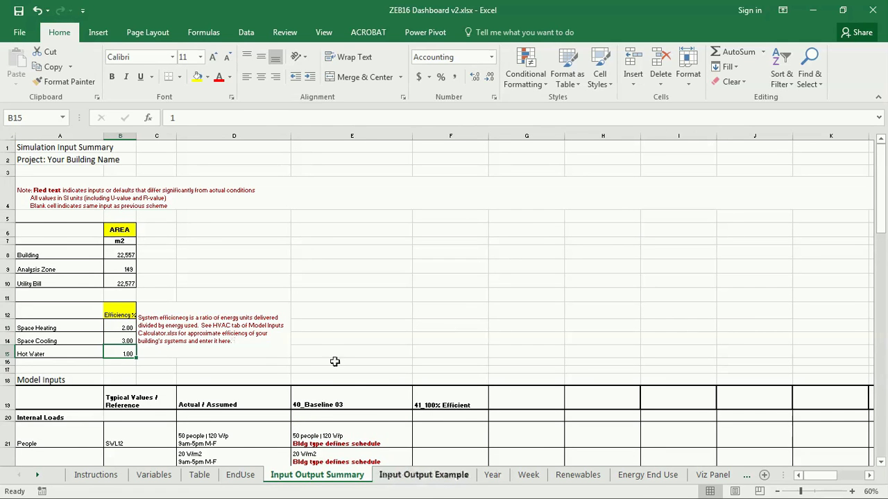
{"action": "scroll", "coordinate": [344, 346], "scroll_direction": "down", "scroll_amount": 2}
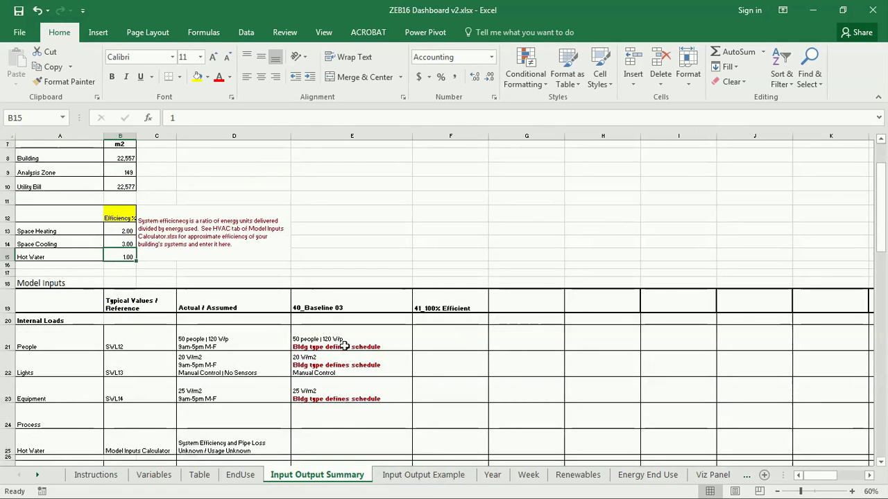
Copy EndUse results G28:G34 and paste them as values into G67.
{"action": "left_click", "coordinate": [241, 475]}
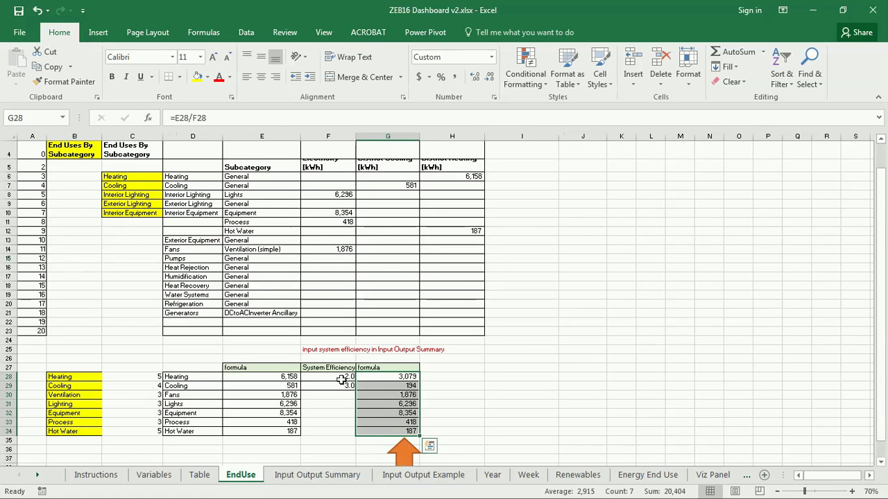
{"action": "left_click_drag", "start_coordinate": [376, 378], "coordinate": [375, 430]}
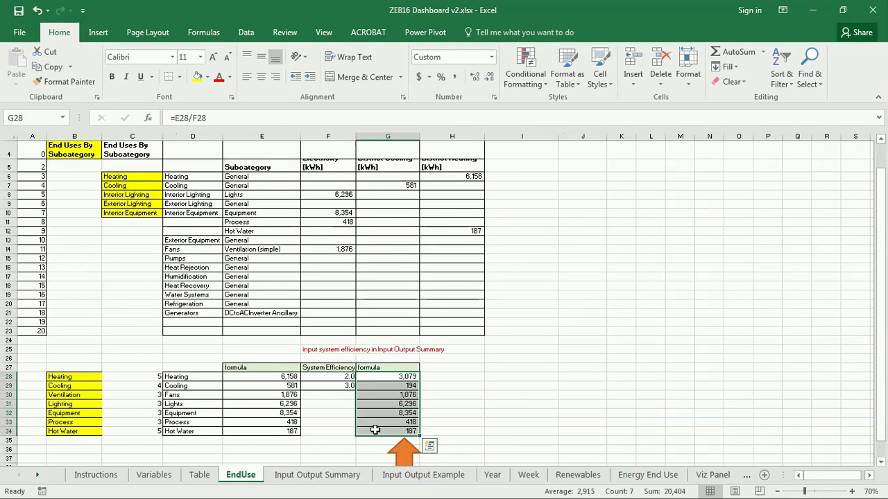
{"action": "key", "text": "ctrl+c"}
{"action": "left_click", "coordinate": [342, 480]}
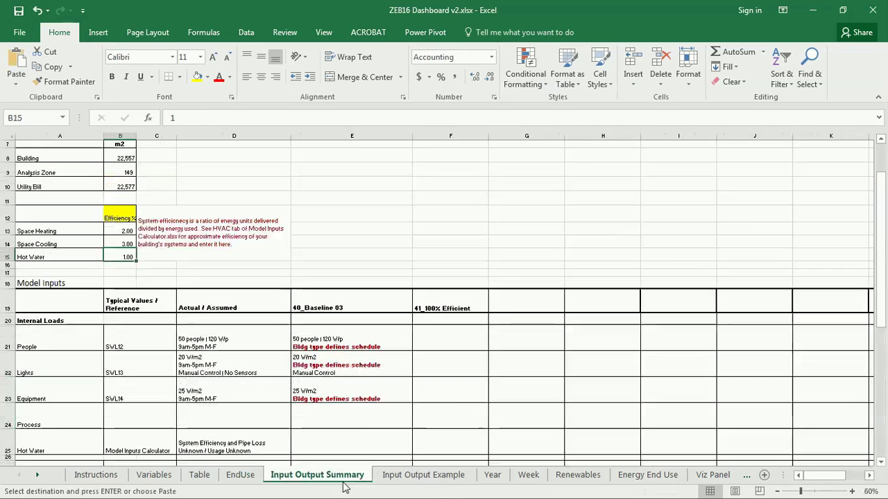
{"action": "scroll", "coordinate": [485, 389], "scroll_direction": "down", "scroll_amount": 2}
{"action": "scroll", "coordinate": [488, 393], "scroll_direction": "down", "scroll_amount": 9}
{"action": "scroll", "coordinate": [506, 434], "scroll_direction": "down", "scroll_amount": 2}
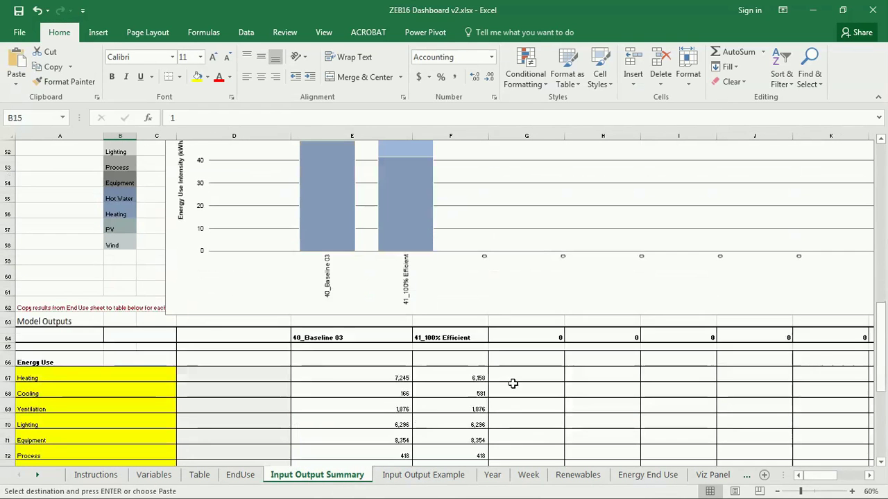
{"action": "right_click", "coordinate": [514, 376]}
{"action": "left_click", "coordinate": [566, 162]}
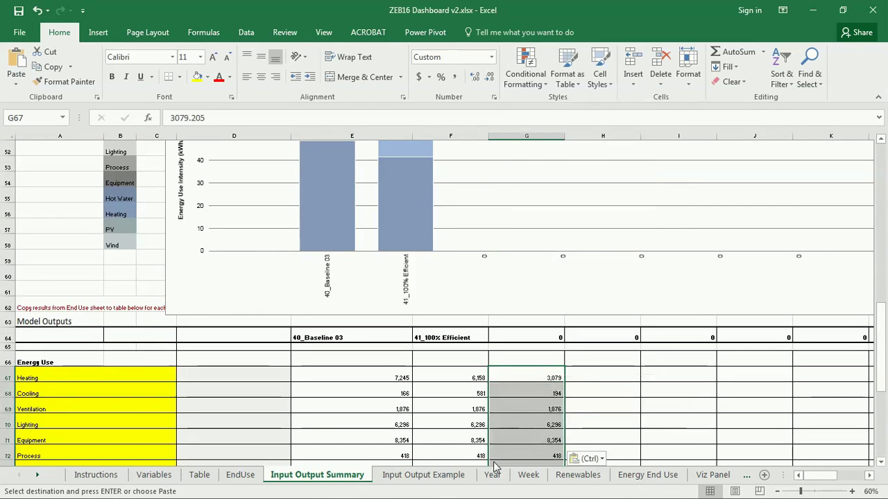
Title the new case column G19 '42_COP-2 / COP 3'.
{"action": "scroll", "coordinate": [531, 407], "scroll_direction": "up", "scroll_amount": 11}
{"action": "scroll", "coordinate": [532, 372], "scroll_direction": "up", "scroll_amount": 1}
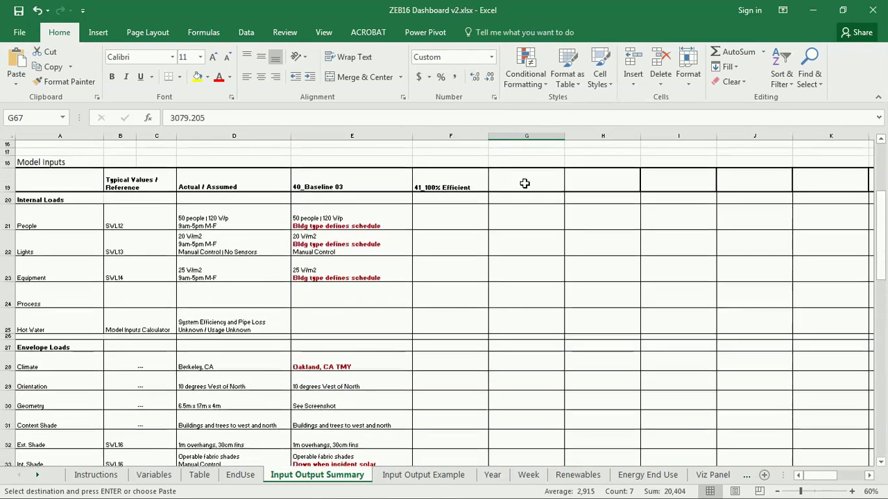
{"action": "left_click", "coordinate": [528, 181]}
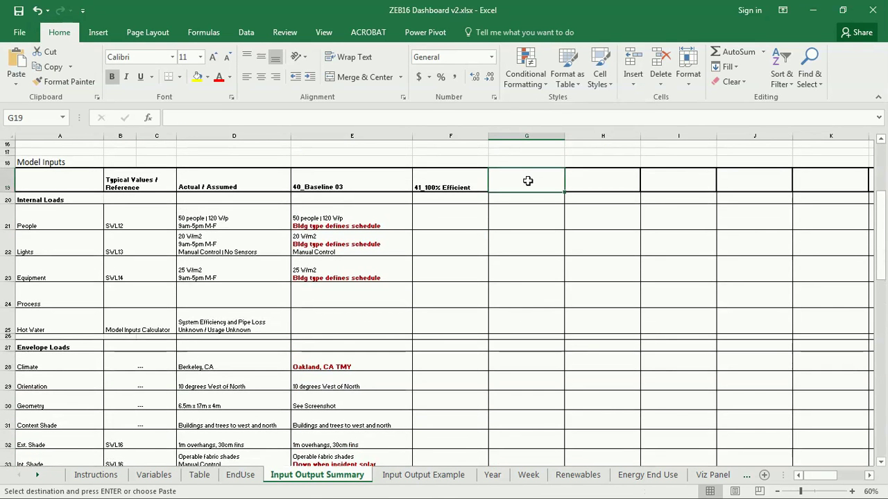
{"action": "type", "text": "42_COP-2 / COP 3"}
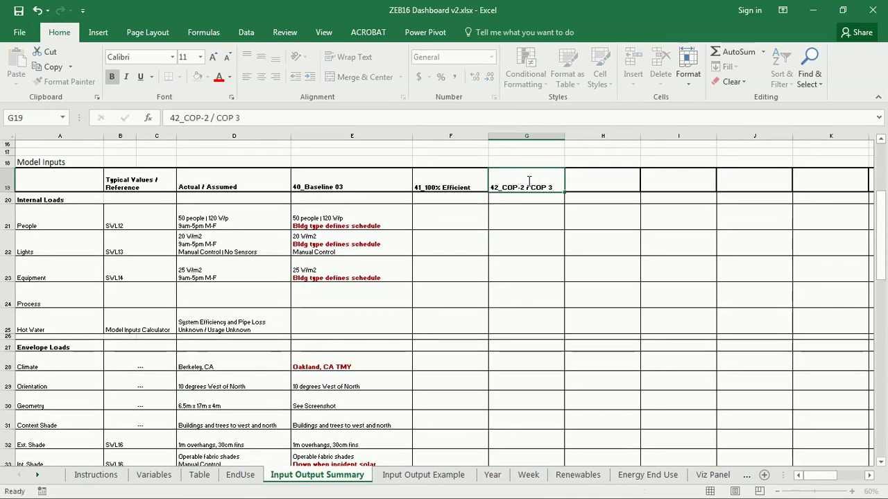
{"action": "key", "text": "Return"}
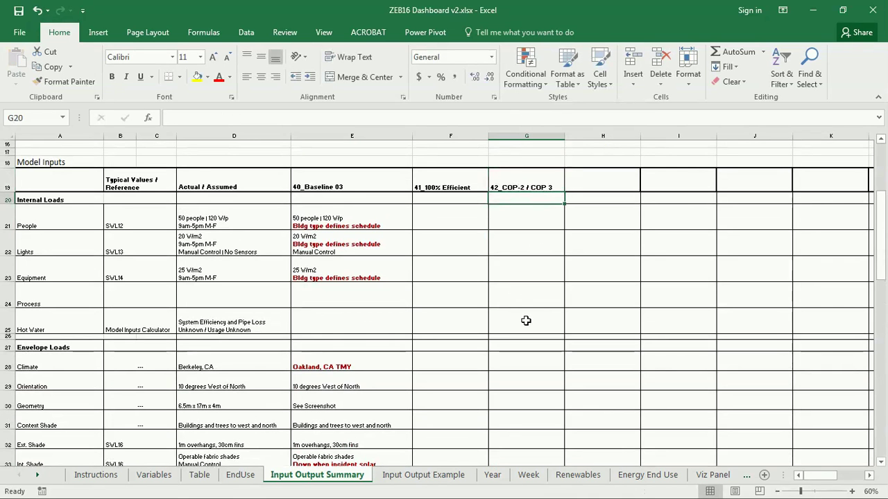
{"action": "scroll", "coordinate": [526, 321], "scroll_direction": "down", "scroll_amount": 11}
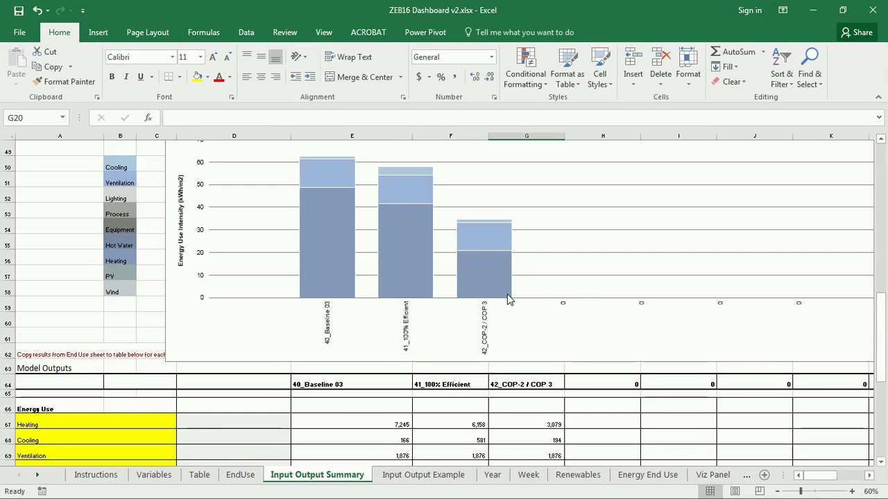
{"action": "mouse_move", "coordinate": [508, 298]}
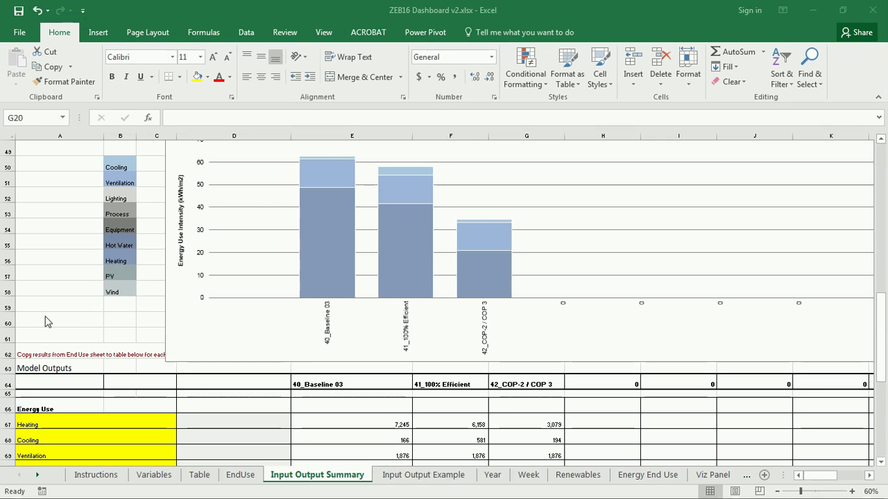
{"action": "left_click", "coordinate": [64, 319]}
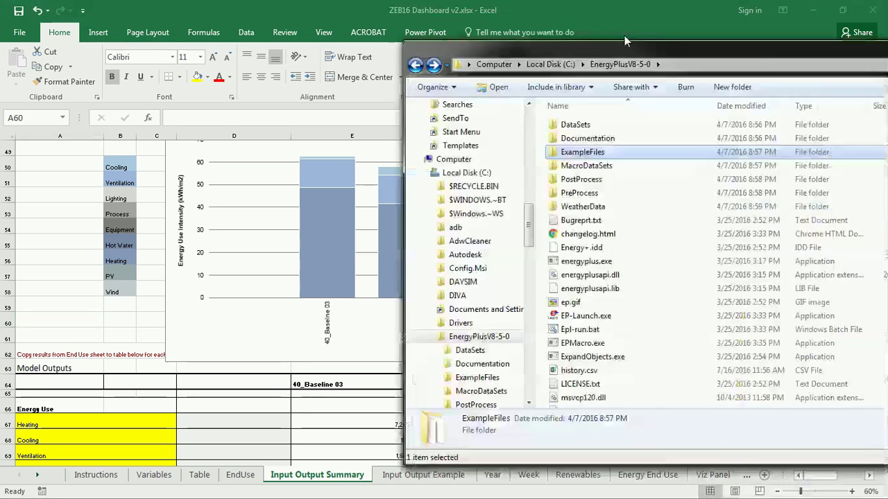
{"action": "left_click_drag", "start_coordinate": [625, 35], "coordinate": [441, 12]}
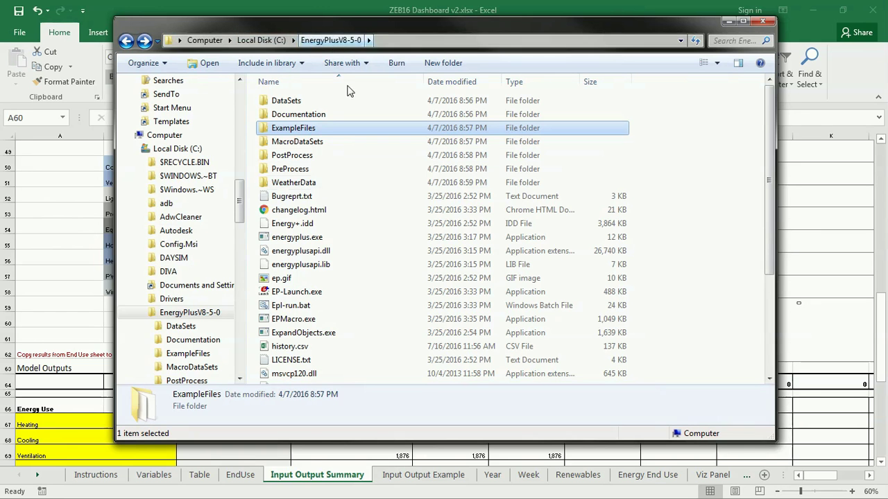
{"action": "double_click", "coordinate": [300, 131]}
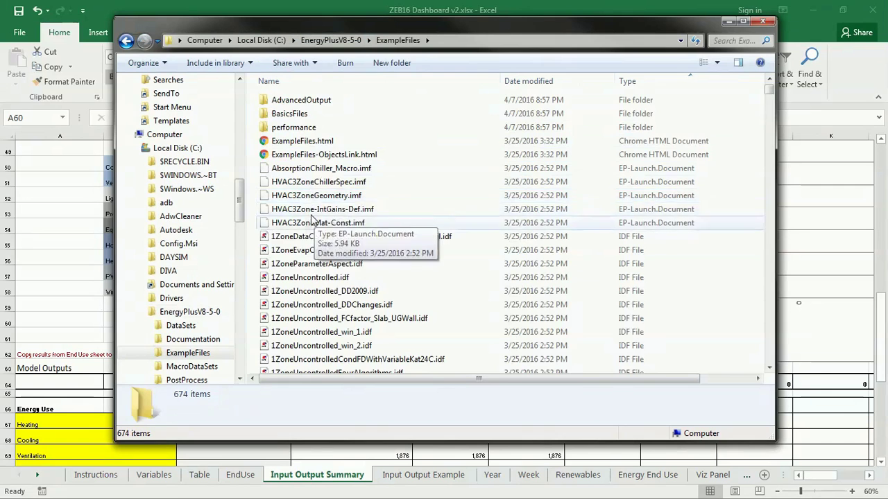
{"action": "left_click", "coordinate": [310, 210]}
{"action": "scroll", "coordinate": [309, 215], "scroll_direction": "down", "scroll_amount": 20}
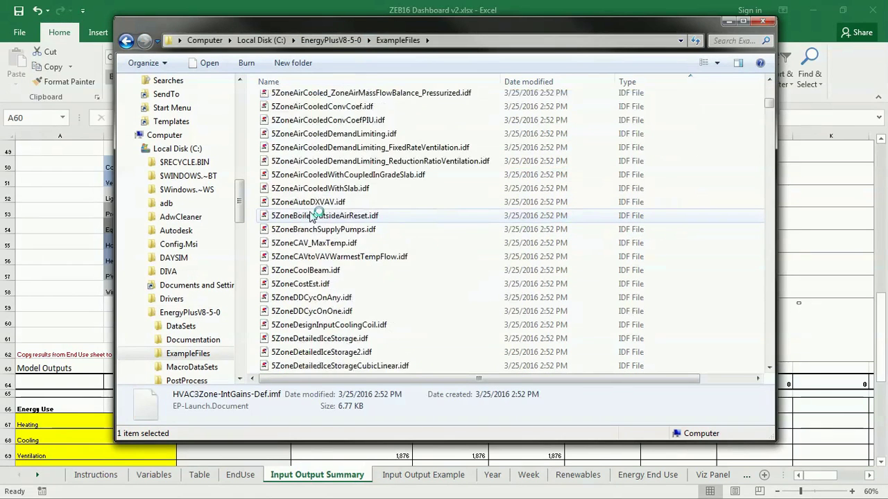
{"action": "scroll", "coordinate": [312, 216], "scroll_direction": "down", "scroll_amount": 20}
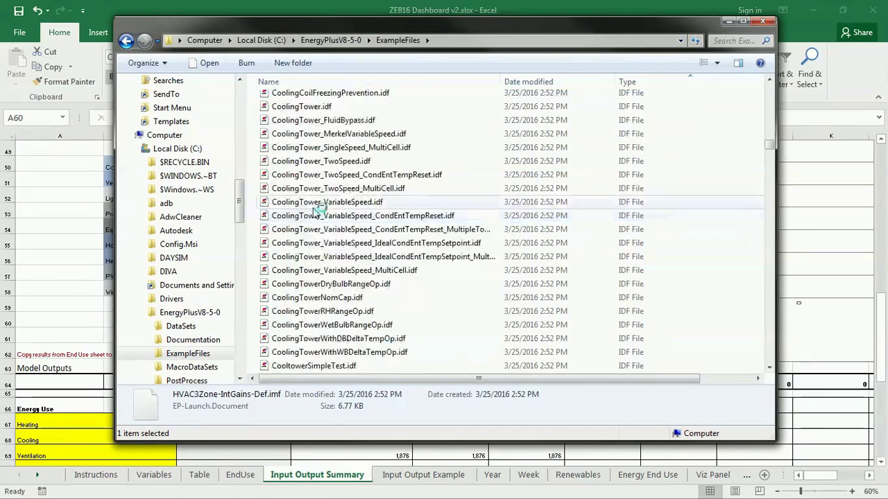
{"action": "scroll", "coordinate": [317, 208], "scroll_direction": "down", "scroll_amount": 20}
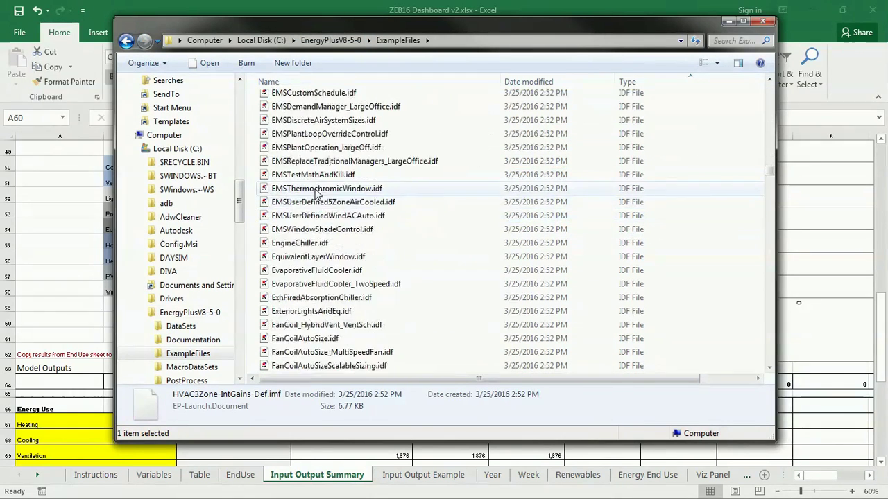
{"action": "scroll", "coordinate": [316, 194], "scroll_direction": "down", "scroll_amount": 5}
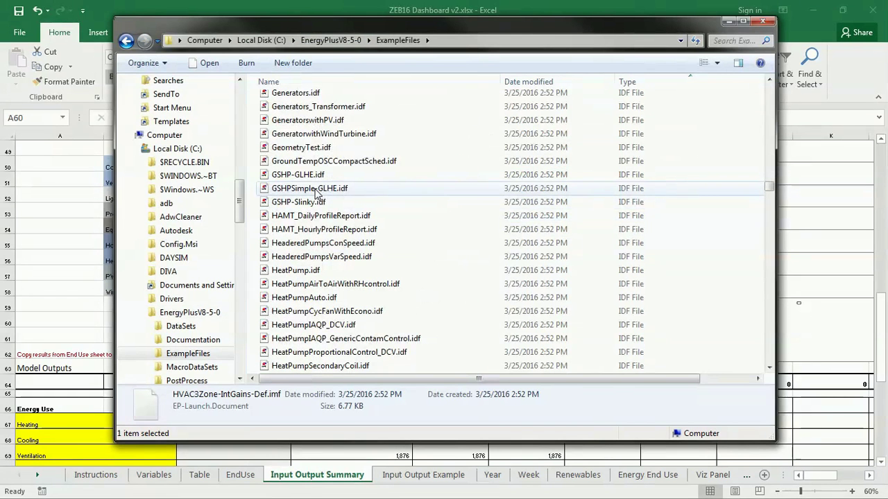
{"action": "left_click", "coordinate": [315, 339]}
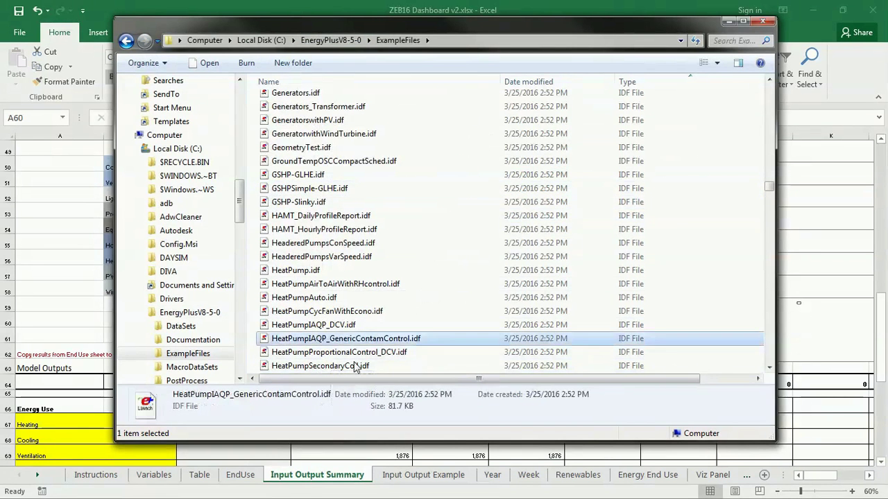
{"action": "left_click", "coordinate": [317, 298]}
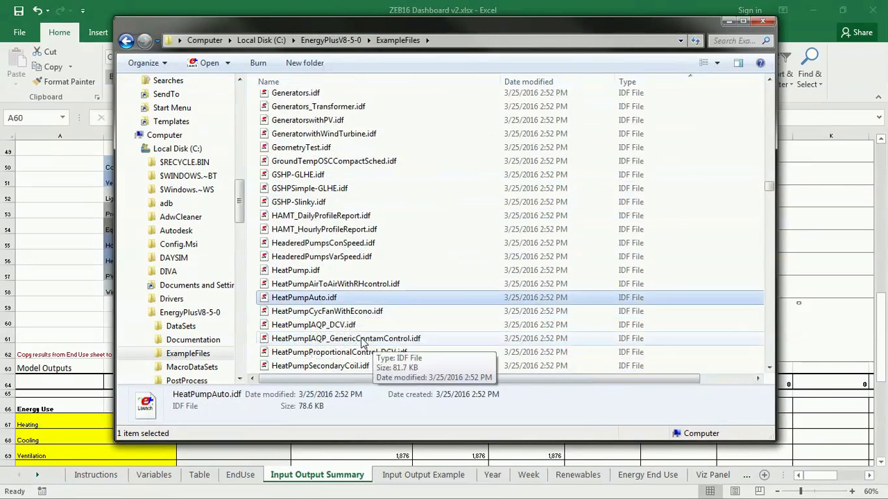
{"action": "left_click", "coordinate": [328, 285]}
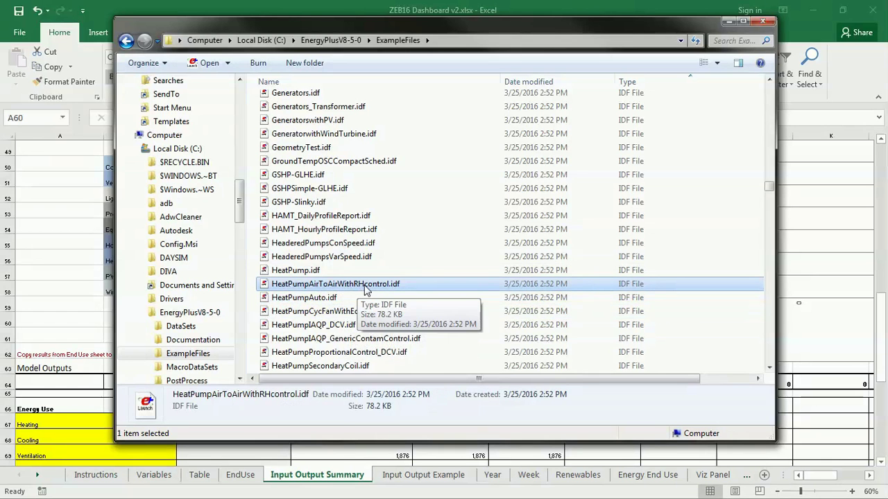
{"action": "scroll", "coordinate": [310, 316], "scroll_direction": "down", "scroll_amount": 2}
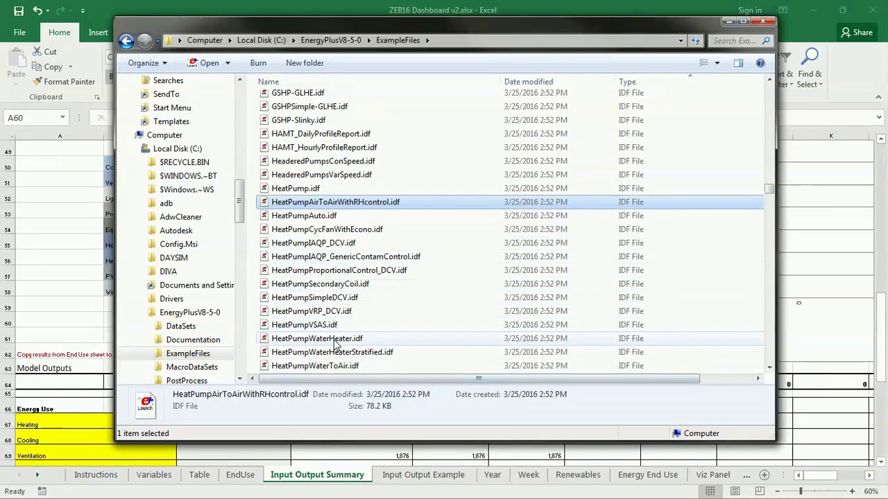
{"action": "scroll", "coordinate": [335, 338], "scroll_direction": "down", "scroll_amount": 1}
{"action": "scroll", "coordinate": [319, 347], "scroll_direction": "down", "scroll_amount": 3}
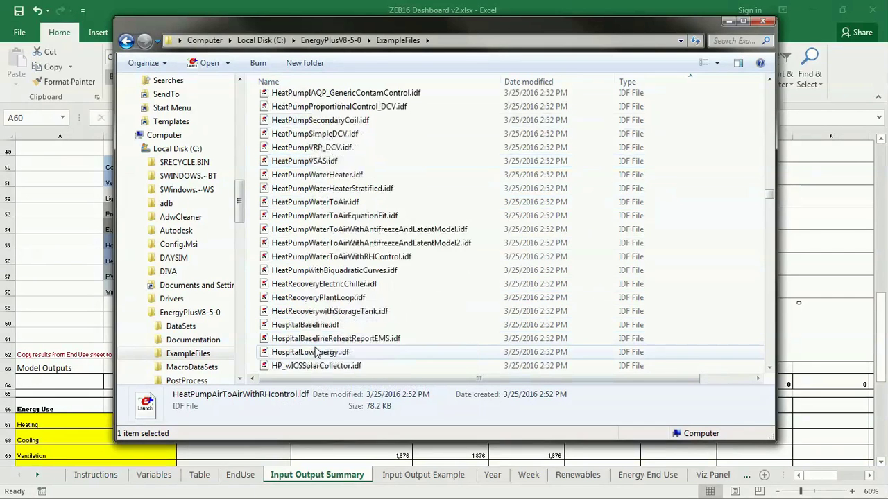
{"action": "scroll", "coordinate": [316, 354], "scroll_direction": "down", "scroll_amount": 1}
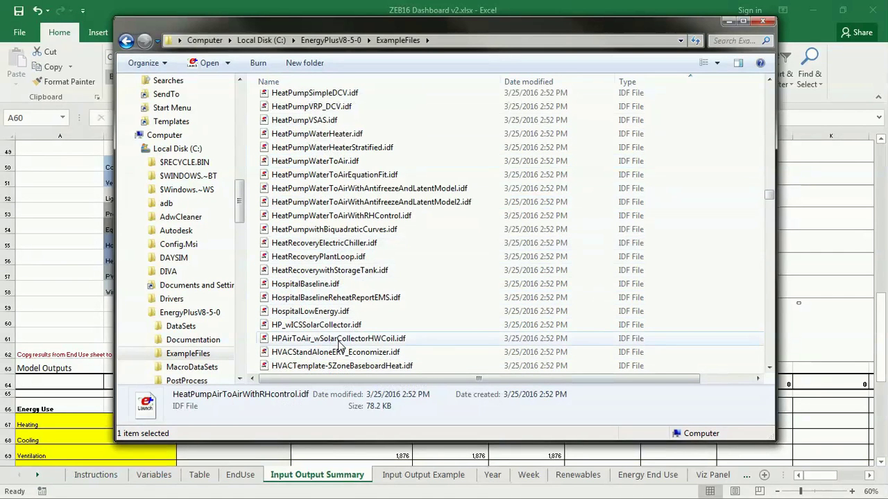
{"action": "scroll", "coordinate": [339, 344], "scroll_direction": "down", "scroll_amount": 5}
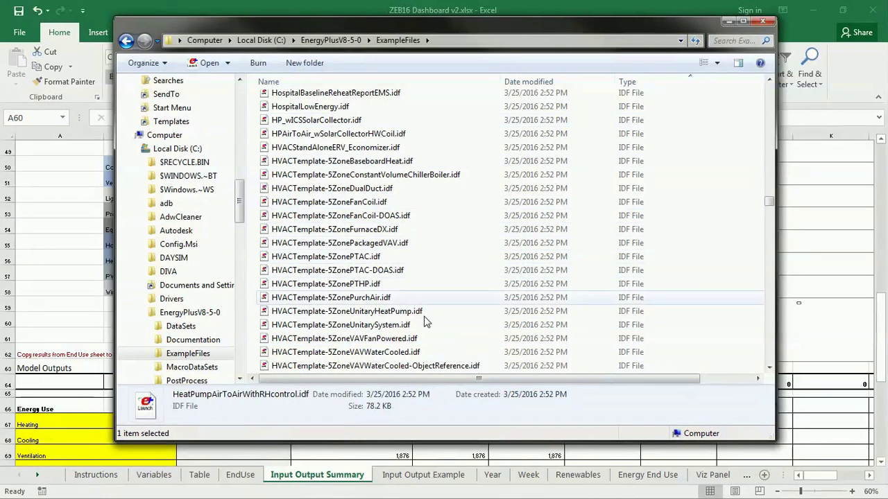
{"action": "scroll", "coordinate": [349, 306], "scroll_direction": "down", "scroll_amount": 5}
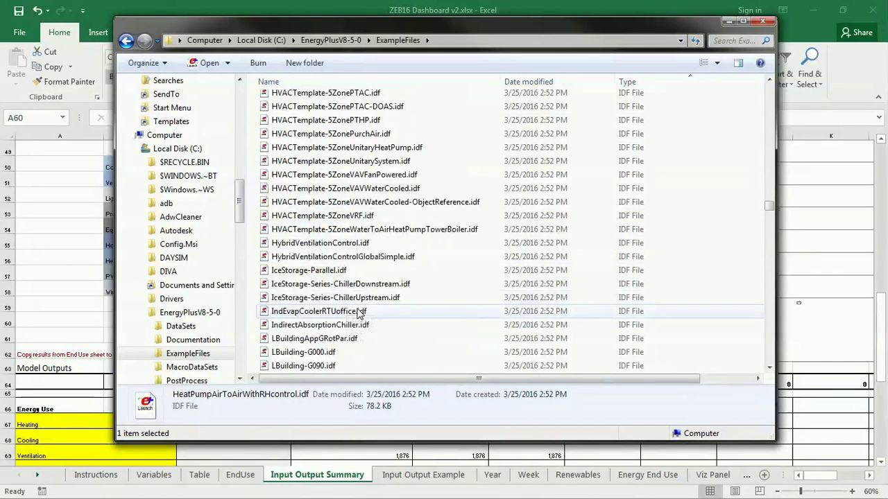
{"action": "scroll", "coordinate": [425, 272], "scroll_direction": "up", "scroll_amount": 6}
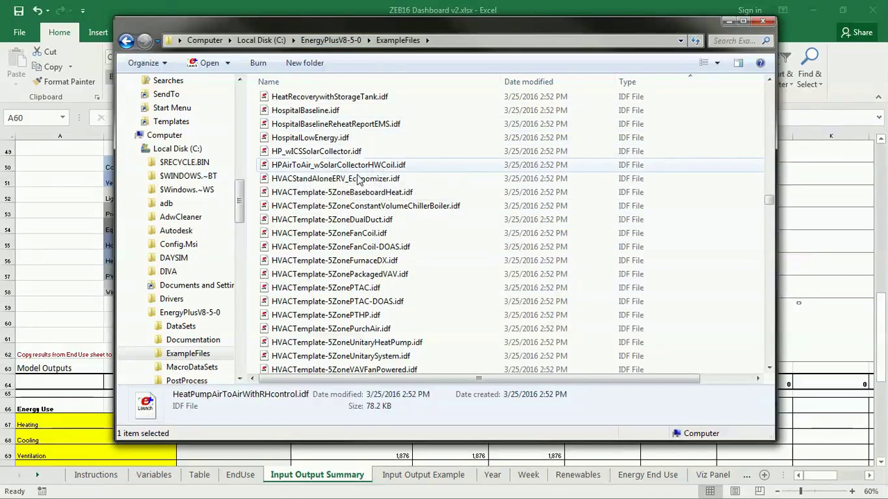
{"action": "left_click", "coordinate": [729, 22]}
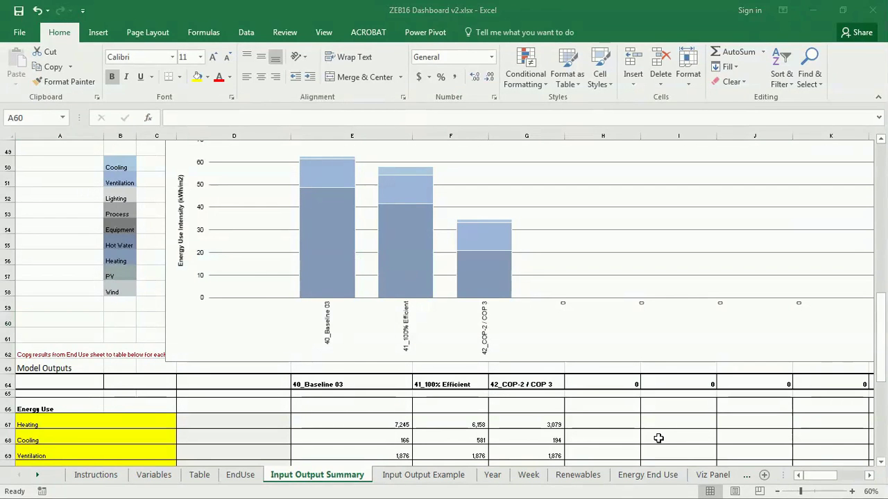
{"action": "key", "text": "alt+Tab"}
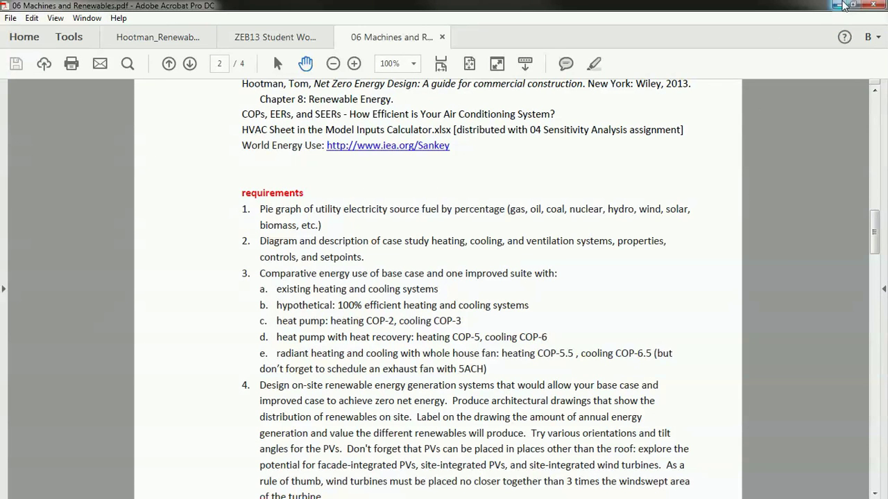
{"action": "left_click", "coordinate": [842, 5]}
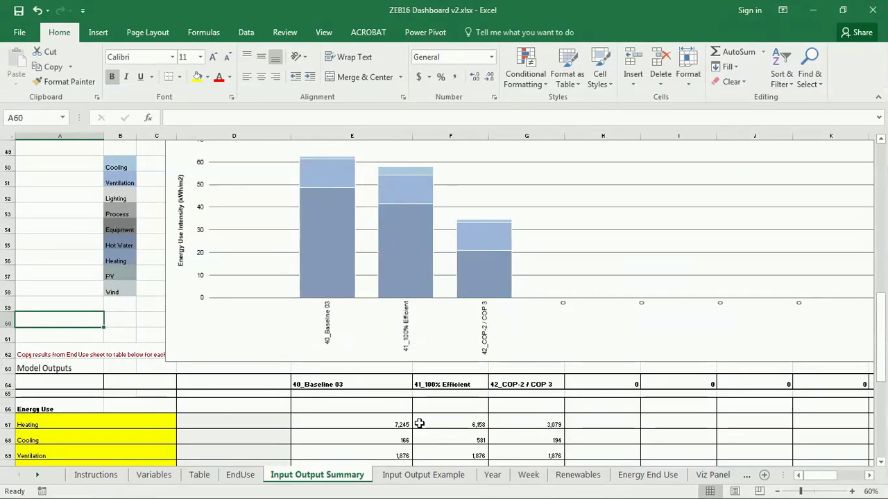
{"action": "left_click", "coordinate": [60, 276]}
Set the space heating efficiency to 5 and space cooling efficiency to 6.
{"action": "scroll", "coordinate": [82, 304], "scroll_direction": "up", "scroll_amount": 13}
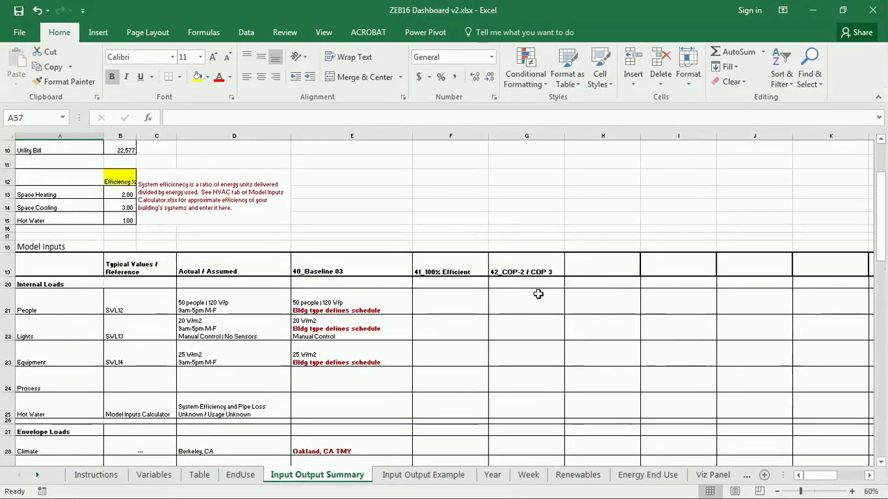
{"action": "left_click", "coordinate": [123, 194]}
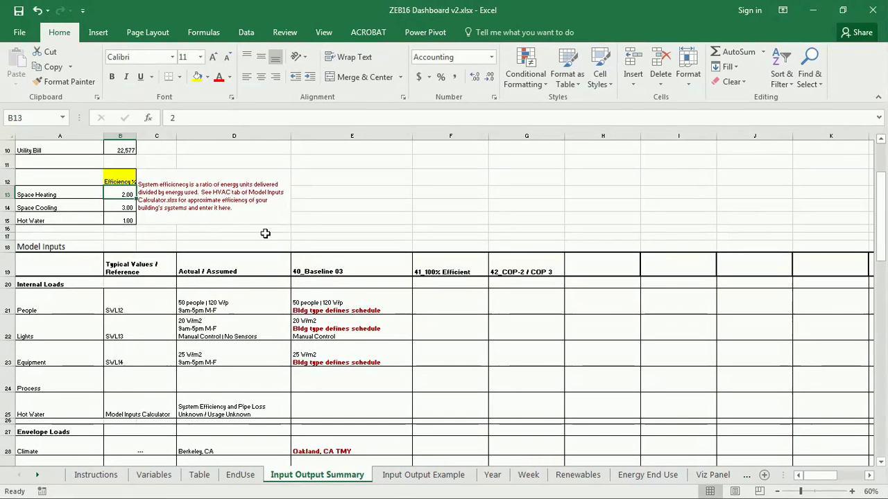
{"action": "type", "text": "5"}
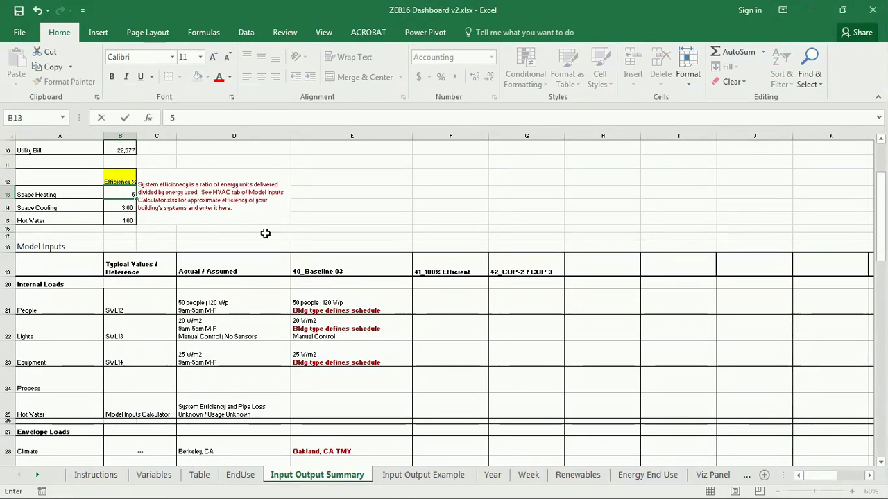
{"action": "key", "text": "Return"}
{"action": "type", "text": "6"}
{"action": "key", "text": "Return"}
Label the new case in H19 as '43_COP-5 / COP-6'.
{"action": "left_click", "coordinate": [619, 261]}
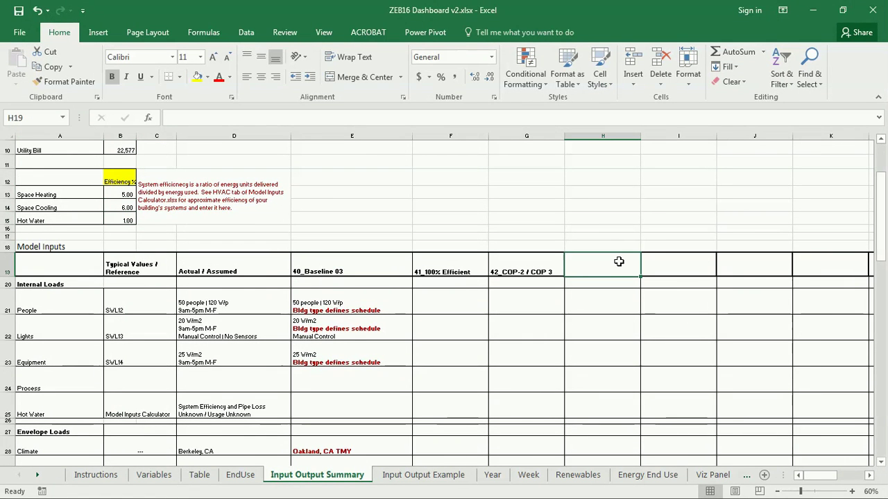
{"action": "type", "text": "43"}
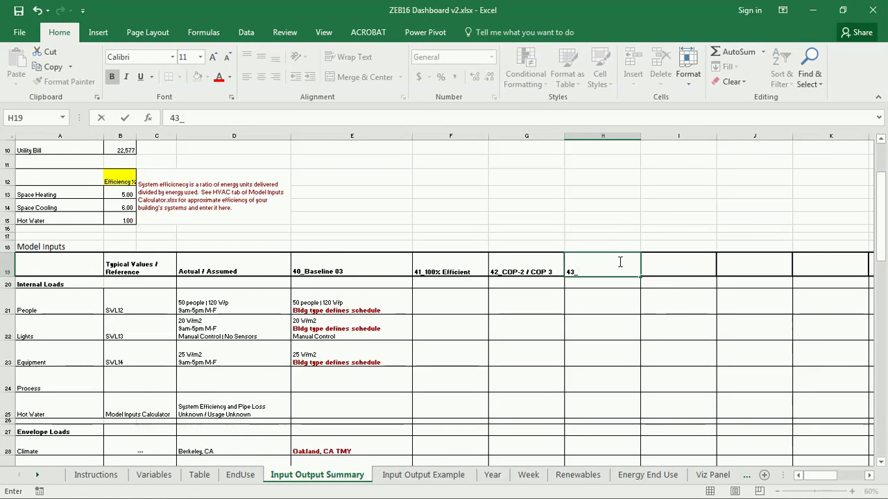
{"action": "type", "text": "_"}
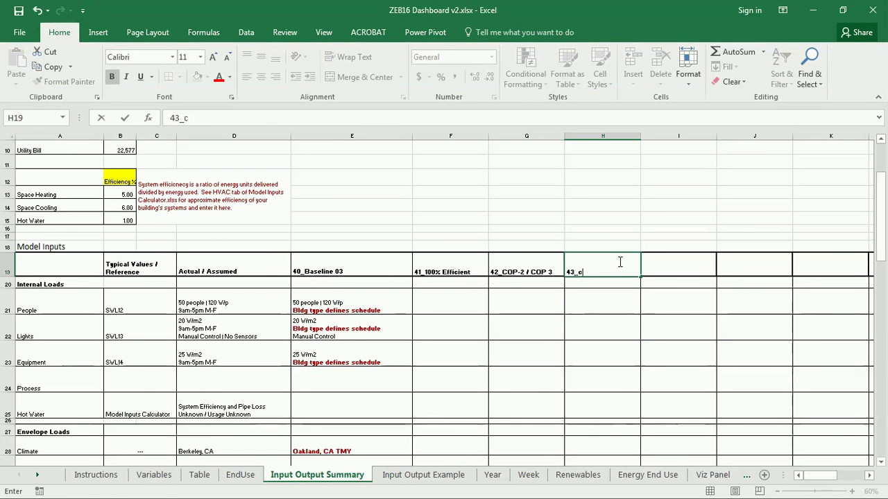
{"action": "type", "text": "COP-5/"}
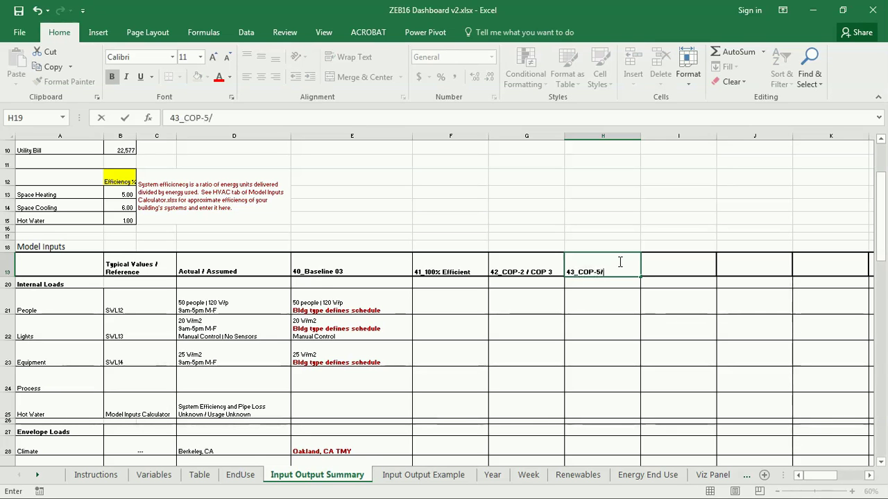
{"action": "key", "text": "BackSpace"}
{"action": "type", "text": "/ COP-6"}
{"action": "key", "text": "Return"}
Copy the EndUse results G28:G34 and paste them as values into H67 for the COP-5/COP-6 case.
{"action": "left_click", "coordinate": [241, 475]}
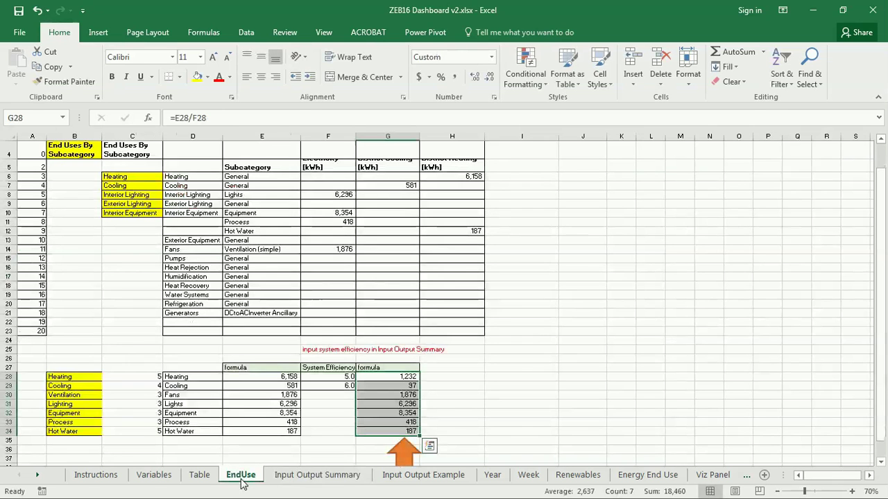
{"action": "key", "text": "ctrl+c"}
{"action": "left_click", "coordinate": [313, 475]}
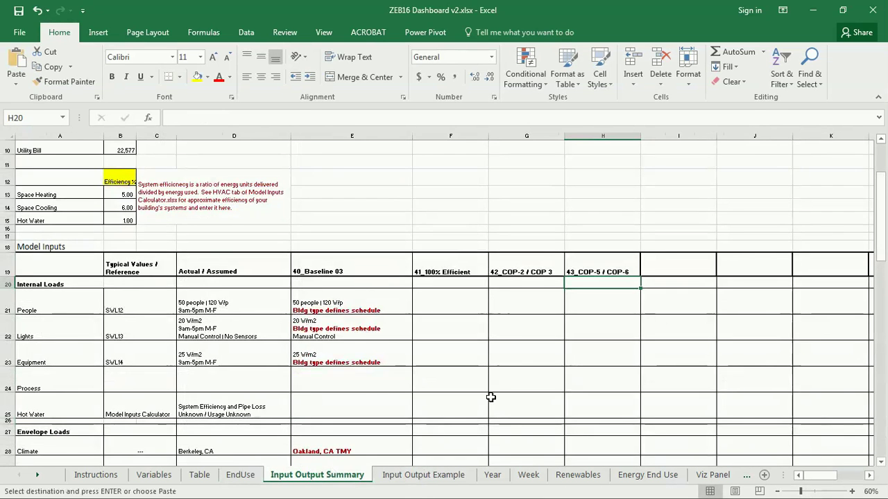
{"action": "scroll", "coordinate": [494, 403], "scroll_direction": "down", "scroll_amount": 8}
{"action": "scroll", "coordinate": [493, 403], "scroll_direction": "down", "scroll_amount": 3}
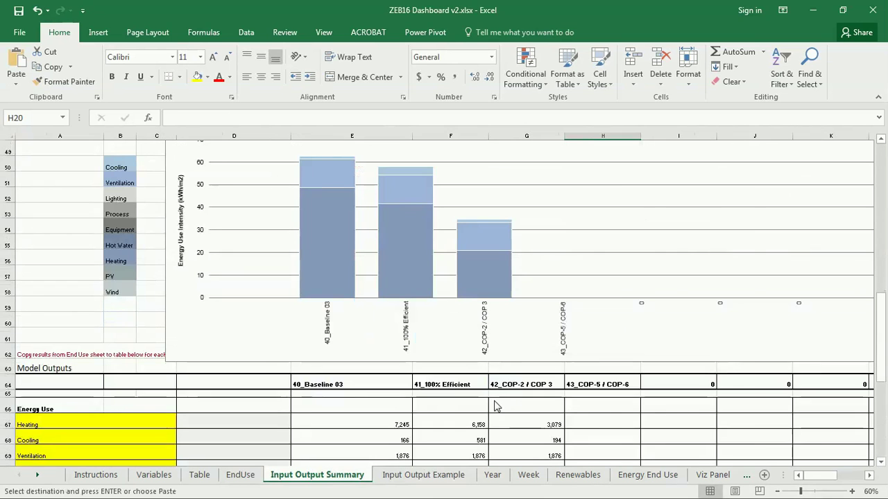
{"action": "right_click", "coordinate": [617, 424]}
{"action": "left_click", "coordinate": [663, 201]}
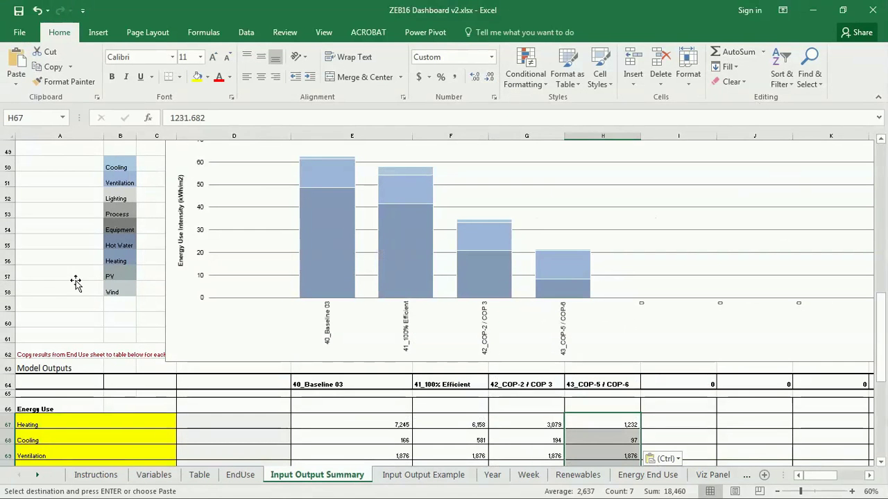
{"action": "left_click", "coordinate": [75, 286]}
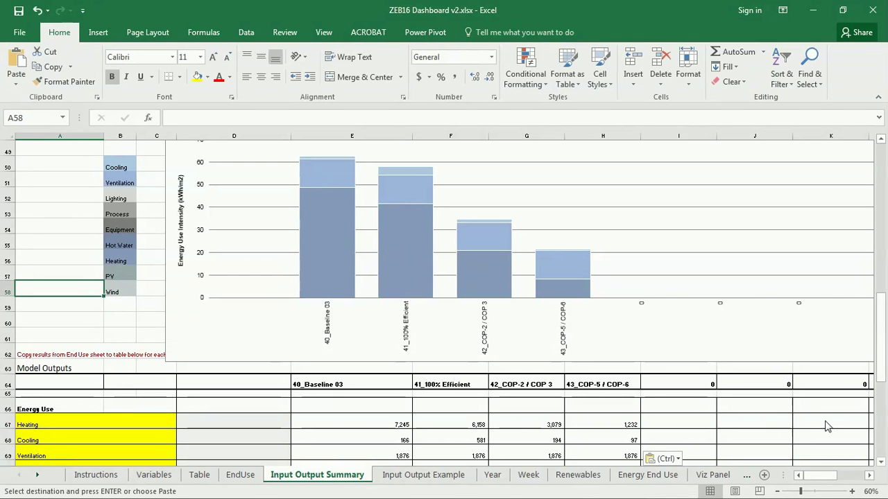
Open the baseline model in the IDF Editor from EP-Launch.
{"action": "key", "text": "alt+Tab"}
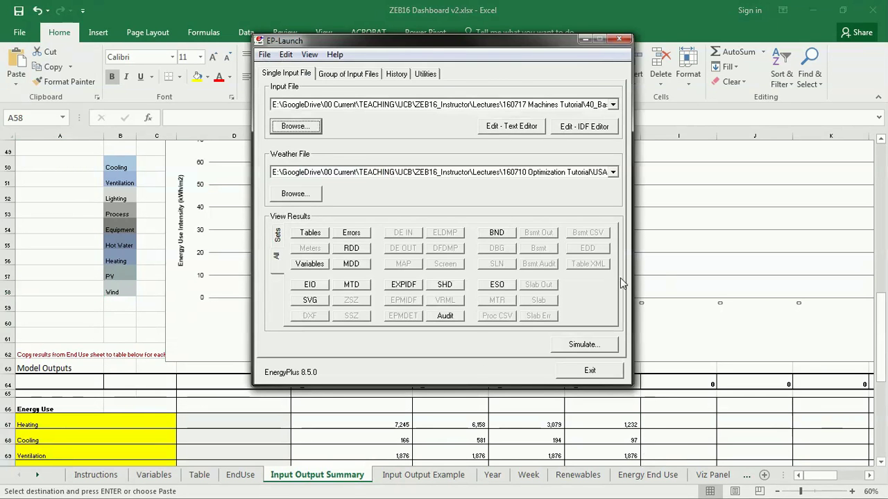
{"action": "left_click_drag", "start_coordinate": [513, 36], "coordinate": [442, 87]}
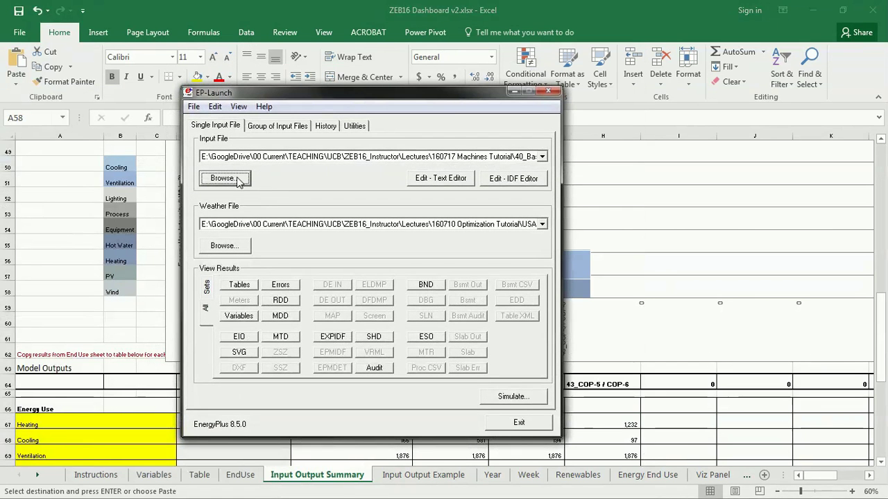
{"action": "left_click", "coordinate": [513, 178]}
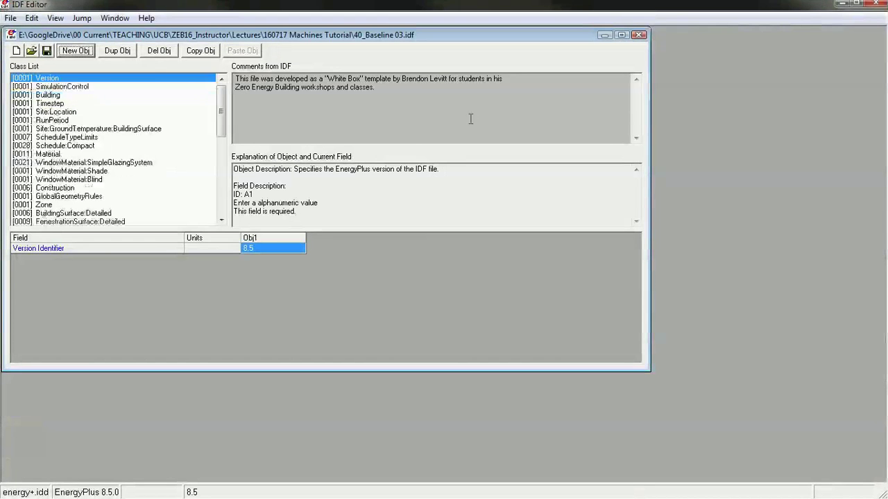
Save the model as a copy named '44_Whole House Fan.idf'.
{"action": "left_click", "coordinate": [32, 18]}
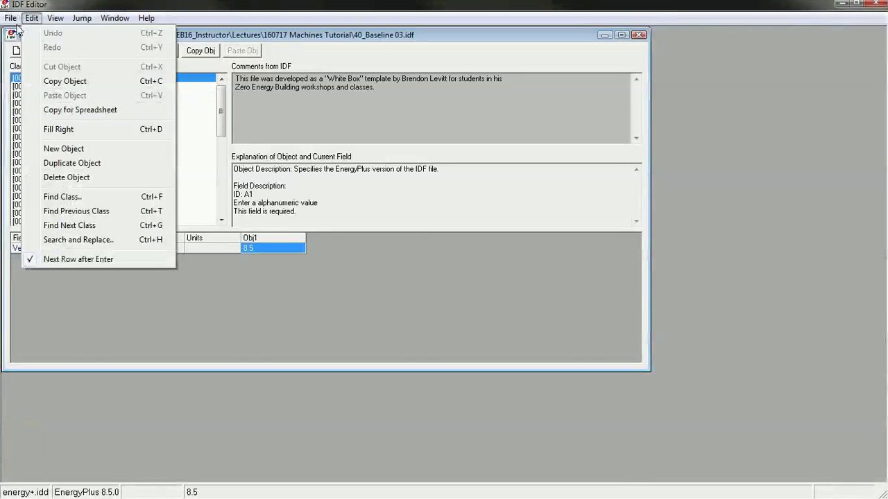
{"action": "mouse_move", "coordinate": [10, 18]}
{"action": "left_click", "coordinate": [35, 109]}
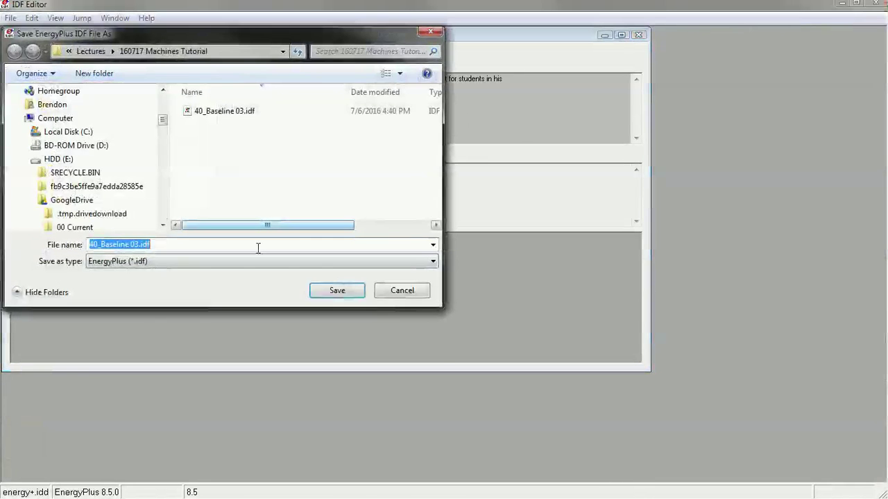
{"action": "type", "text": "44_W"}
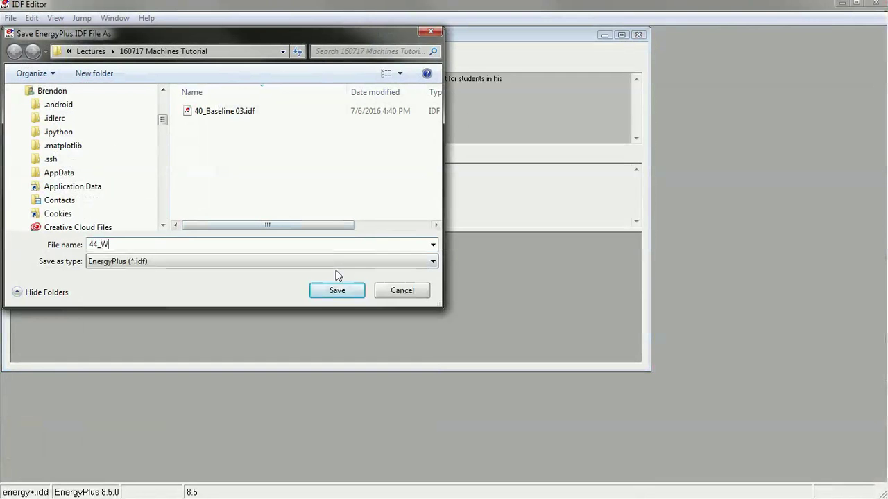
{"action": "type", "text": "hole House Fan"}
{"action": "key", "text": "Return"}
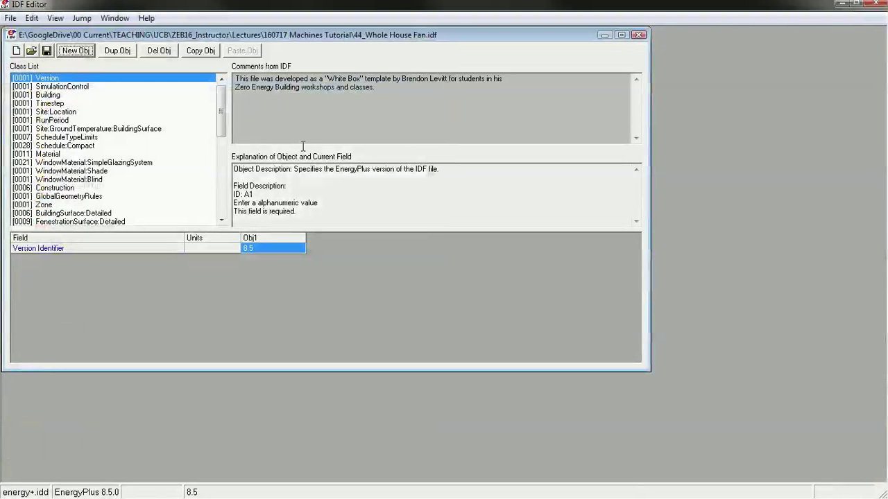
Set the Zone 1 Exhaust Ventilation object's schedule to Always On.
{"action": "left_click_drag", "start_coordinate": [221, 114], "coordinate": [222, 160]}
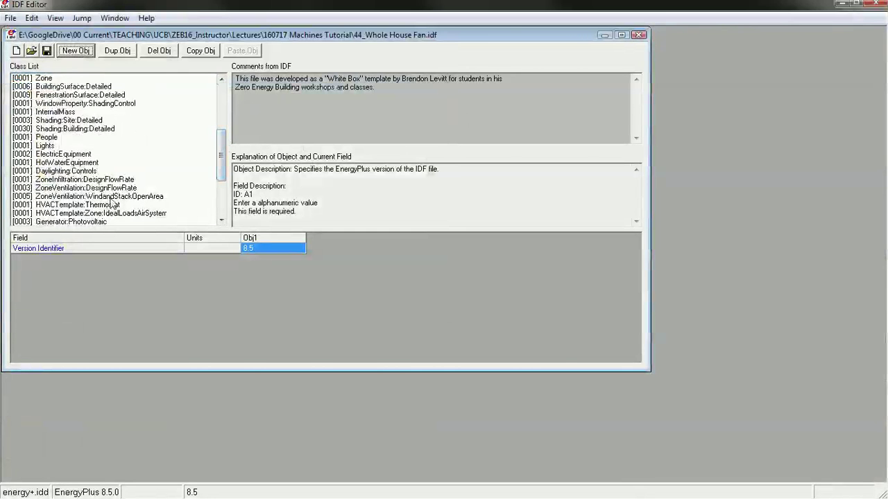
{"action": "left_click", "coordinate": [139, 188]}
{"action": "left_click", "coordinate": [141, 196]}
{"action": "left_click", "coordinate": [123, 188]}
{"action": "left_click", "coordinate": [408, 239]}
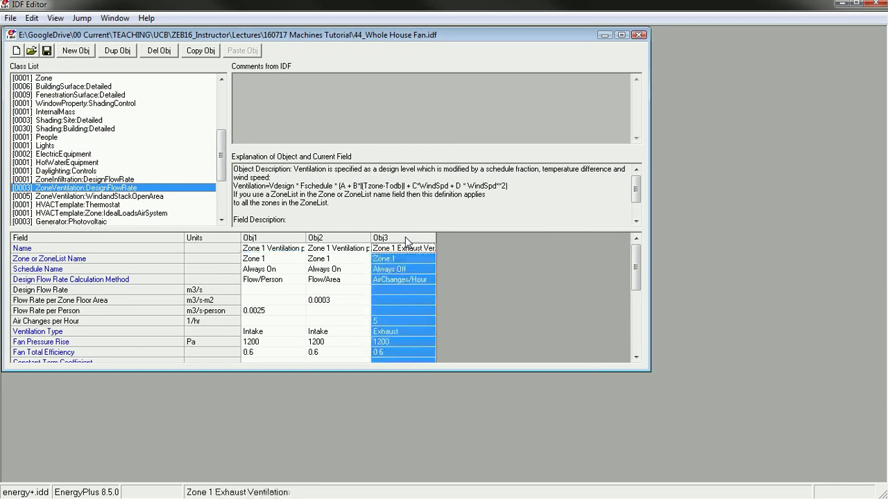
{"action": "left_click", "coordinate": [621, 34]}
{"action": "left_click_drag", "start_coordinate": [431, 221], "coordinate": [545, 235]}
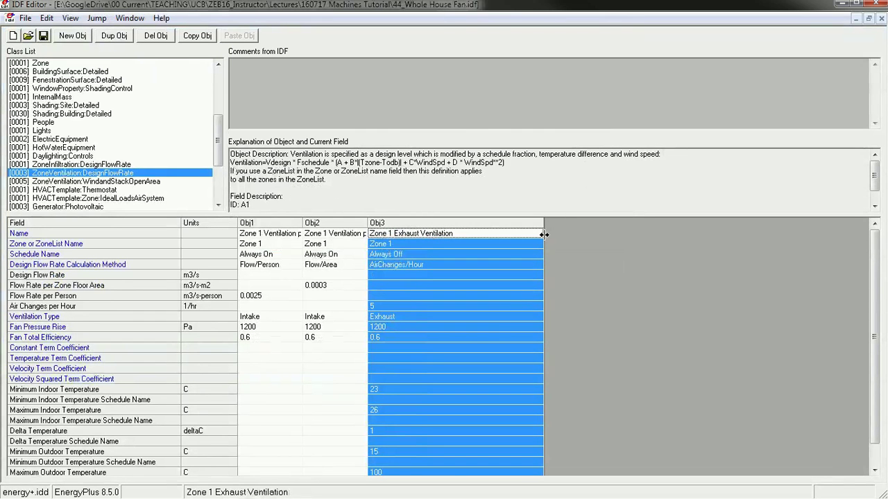
{"action": "left_click", "coordinate": [421, 257]}
{"action": "left_click", "coordinate": [421, 257]}
{"action": "left_click", "coordinate": [403, 267]}
Try a 300 Pa pressure rise on the exhaust fan, then restore it to 1200 Pa.
{"action": "left_click", "coordinate": [397, 337]}
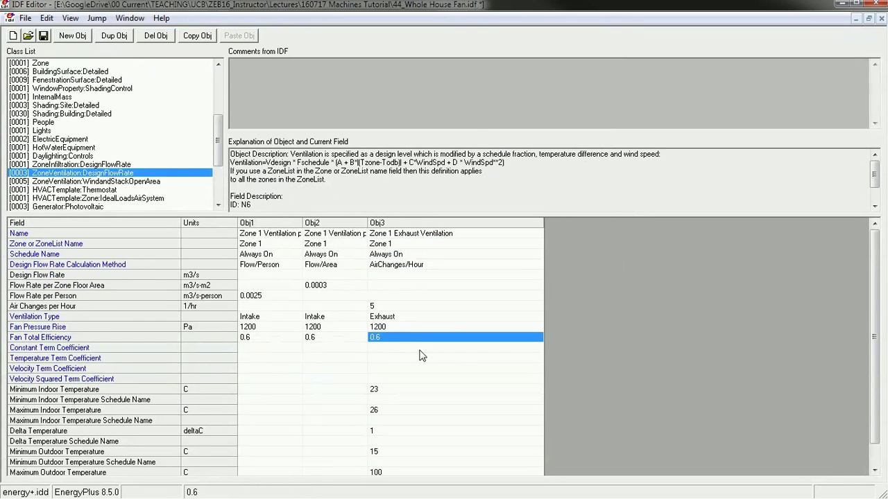
{"action": "left_click", "coordinate": [385, 328]}
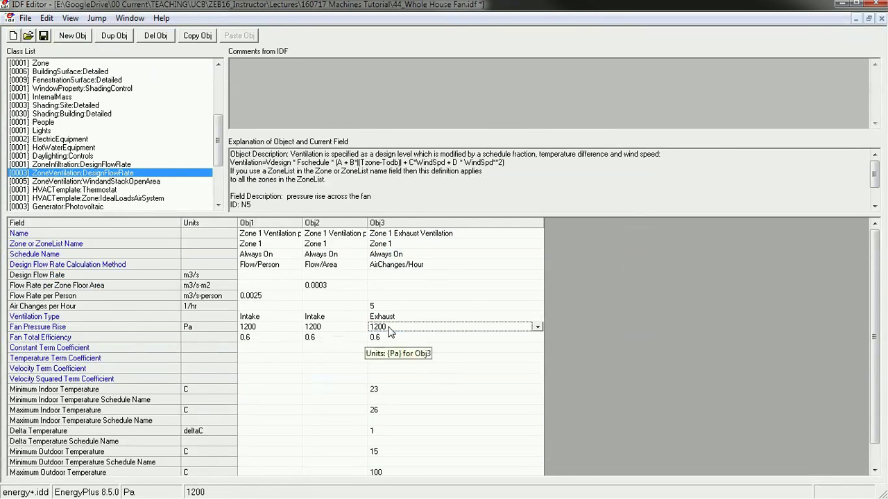
{"action": "left_click", "coordinate": [387, 330]}
{"action": "type", "text": "300"}
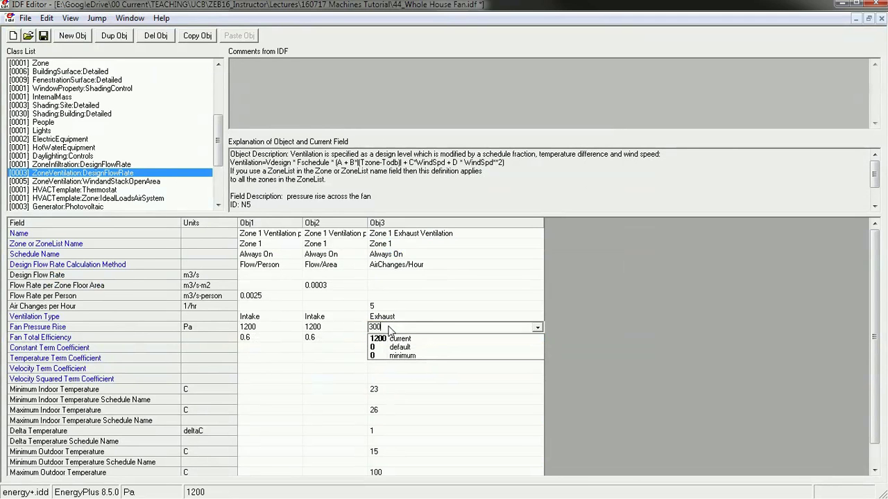
{"action": "key", "text": "Return"}
{"action": "left_click", "coordinate": [388, 327]}
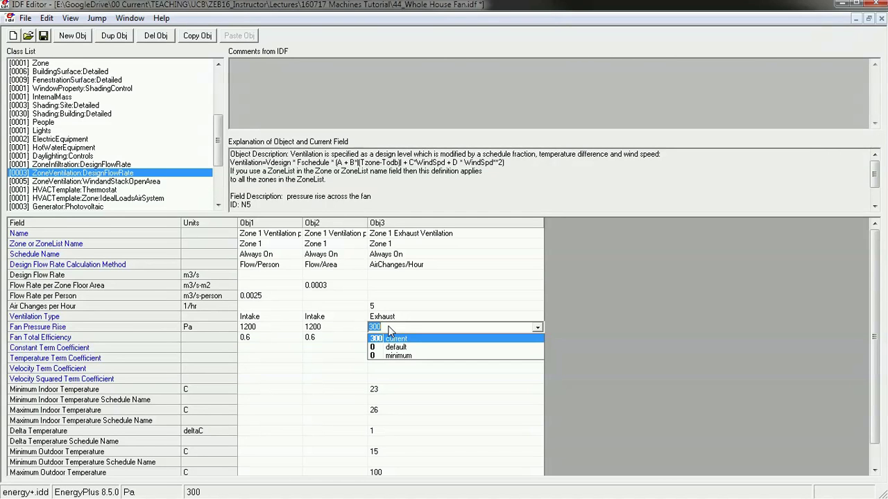
{"action": "type", "text": "12"}
{"action": "key", "text": "Return"}
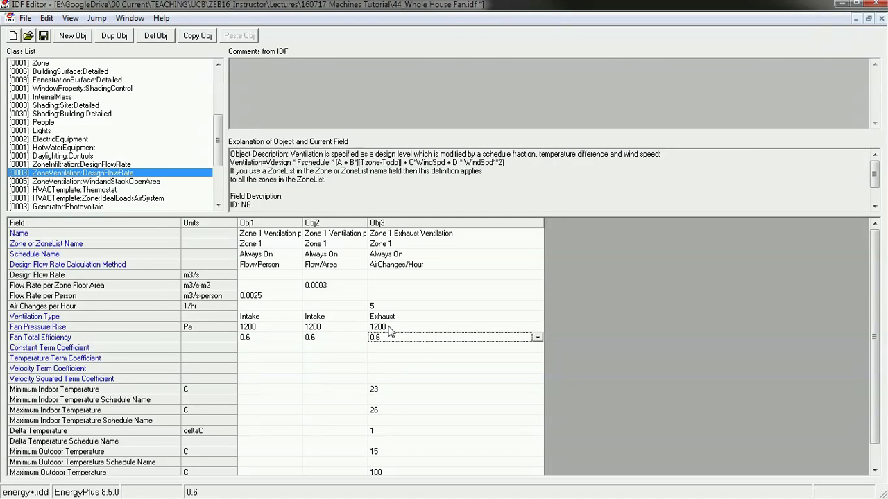
Recheck the fan pressure rise, air changes per hour and schedule fields, then show the wind-and-stack objects.
{"action": "left_click", "coordinate": [381, 327]}
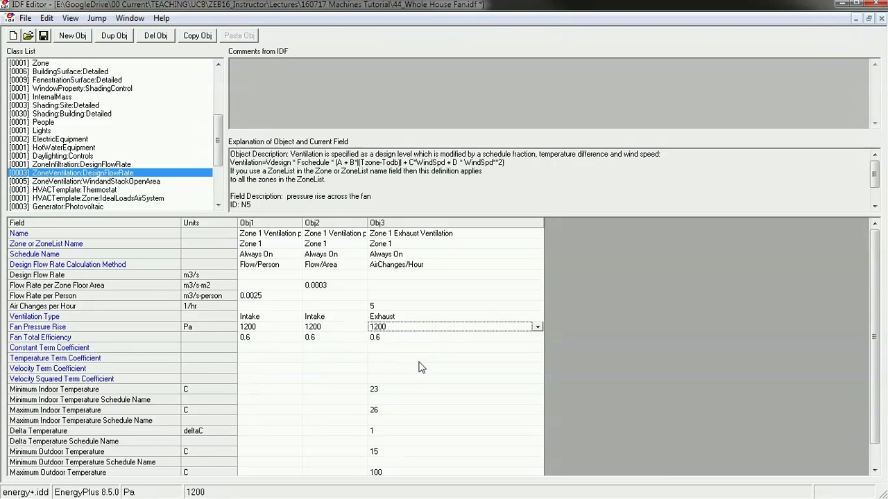
{"action": "left_click", "coordinate": [390, 307]}
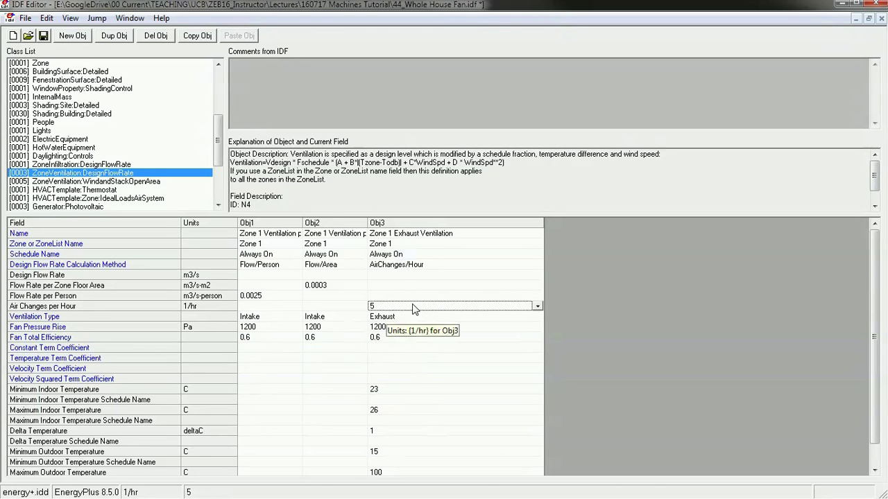
{"action": "left_click", "coordinate": [403, 258]}
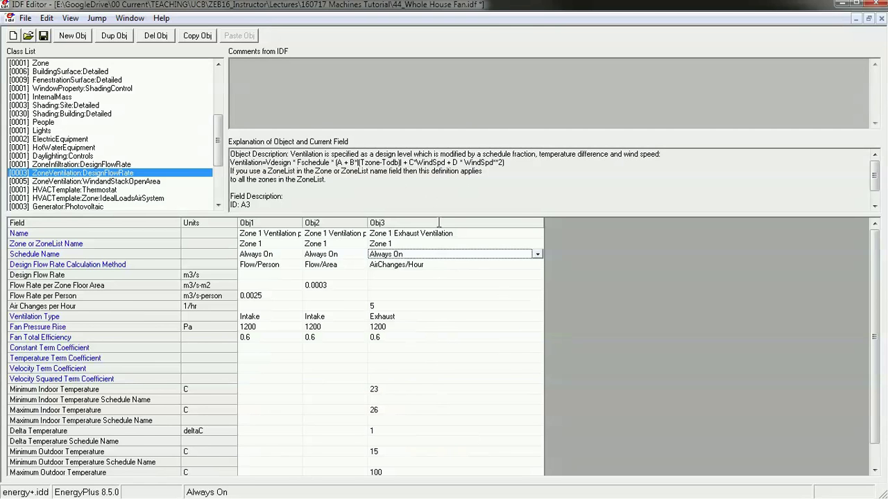
{"action": "left_click", "coordinate": [136, 181]}
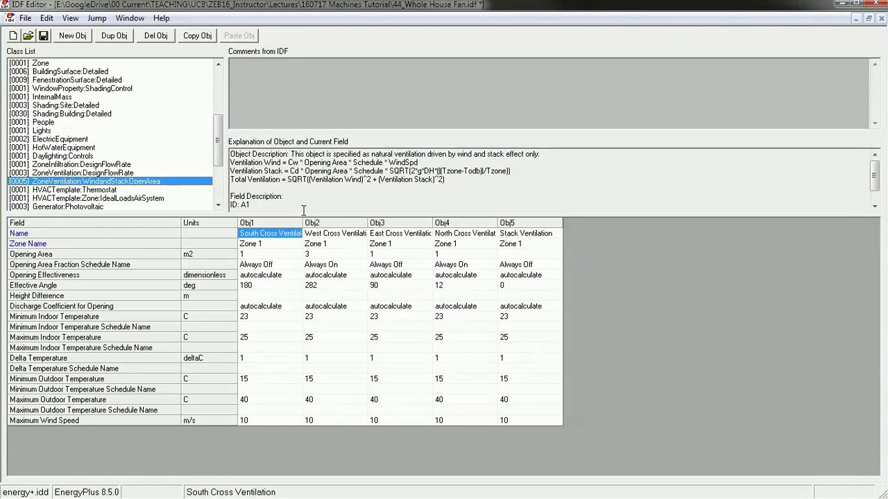
Save the whole-house-fan model and close the IDF Editor.
{"action": "left_click", "coordinate": [119, 174]}
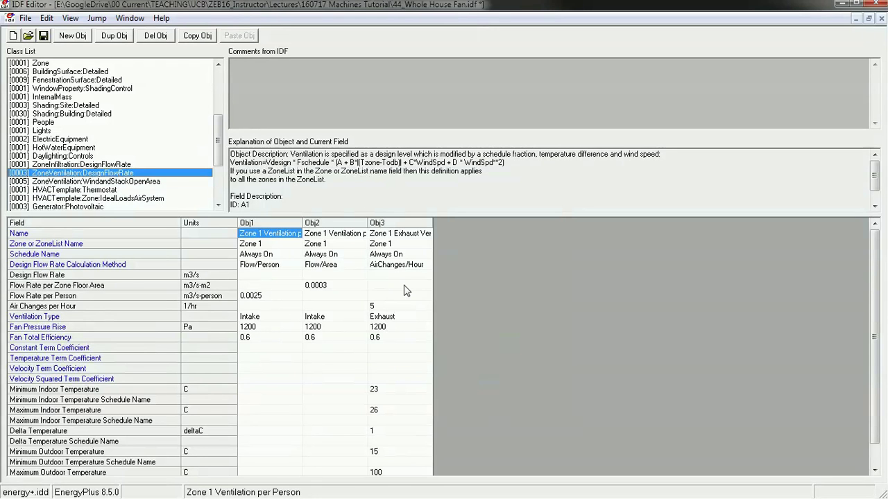
{"action": "left_click", "coordinate": [45, 39]}
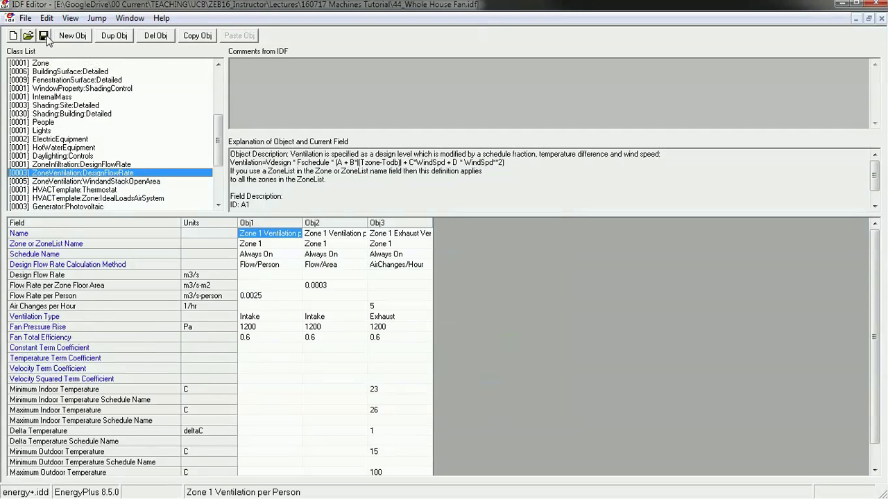
{"action": "left_click", "coordinate": [879, 4]}
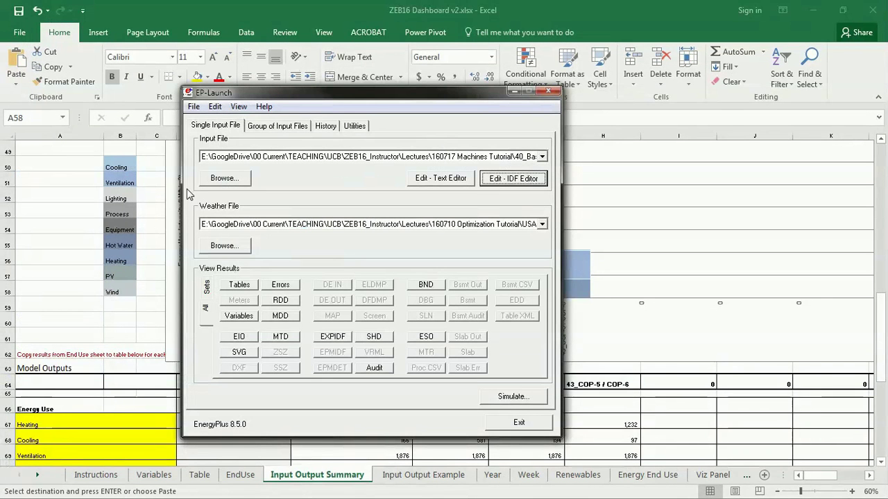
Load 44_Whole House Fan.idf into EP-Launch, simulate it, and open its results tables.
{"action": "left_click", "coordinate": [224, 178]}
{"action": "left_click", "coordinate": [449, 236]}
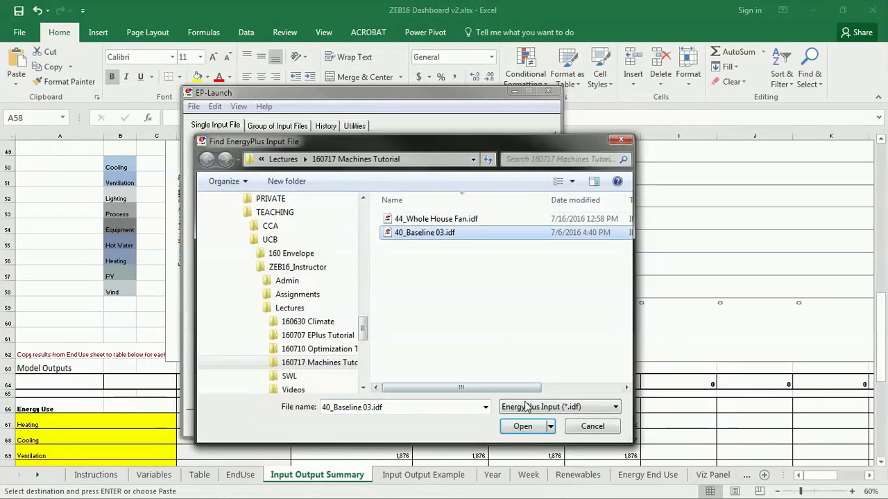
{"action": "left_click", "coordinate": [423, 221]}
{"action": "left_click", "coordinate": [524, 430]}
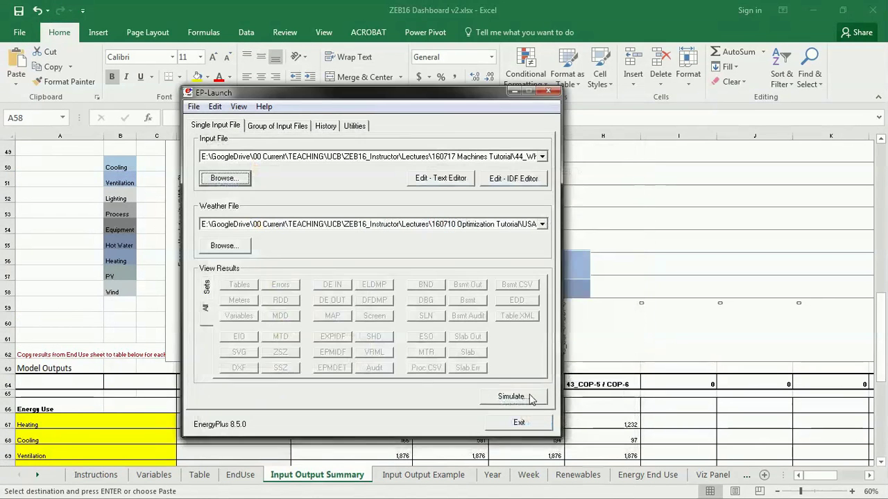
{"action": "left_click", "coordinate": [521, 401]}
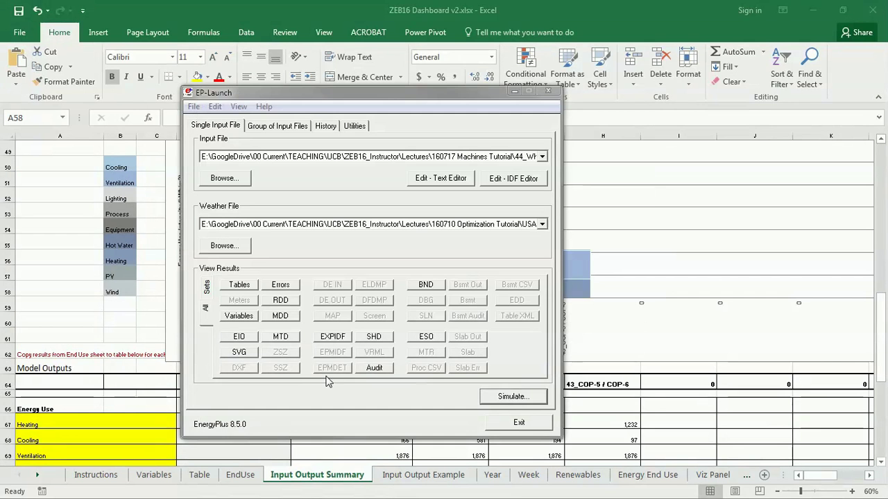
{"action": "left_click", "coordinate": [238, 287]}
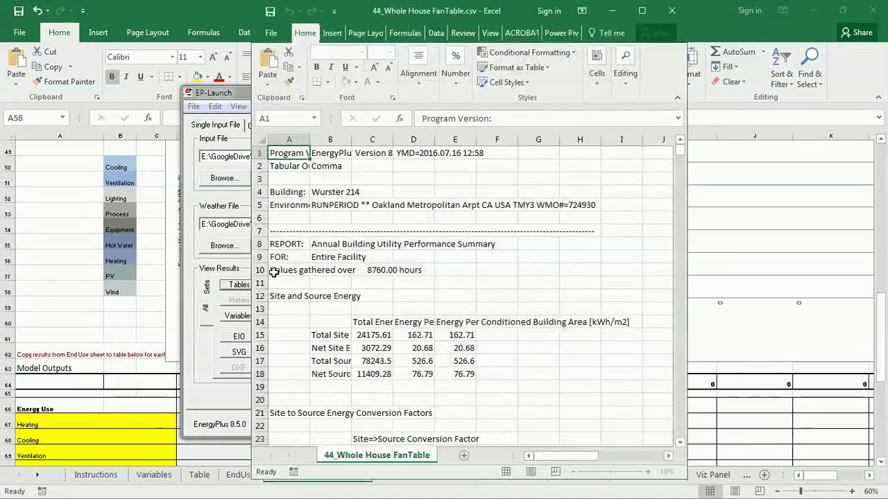
Copy the whole results CSV and paste it into A1 of the dashboard's Table sheet.
{"action": "key", "text": "ctrl+a"}
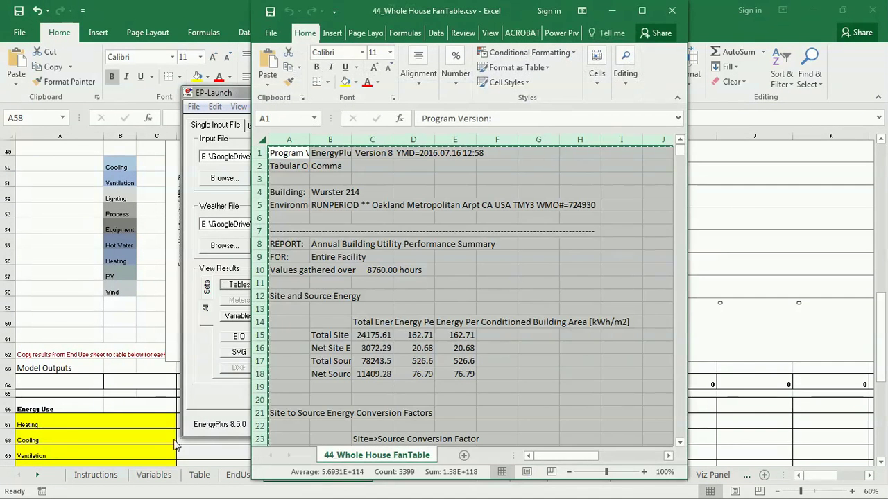
{"action": "left_click", "coordinate": [199, 474]}
{"action": "key", "text": "ctrl+Home"}
{"action": "key", "text": "ctrl+v"}
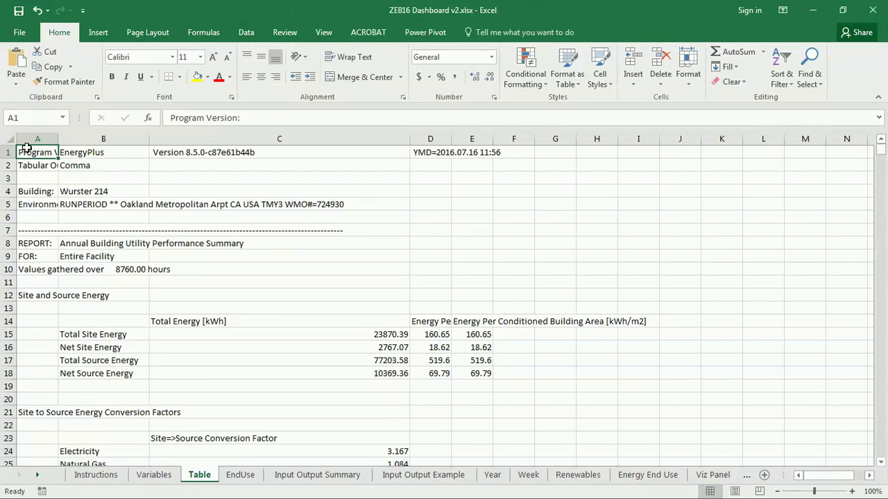
{"action": "key", "text": "ctrl+v"}
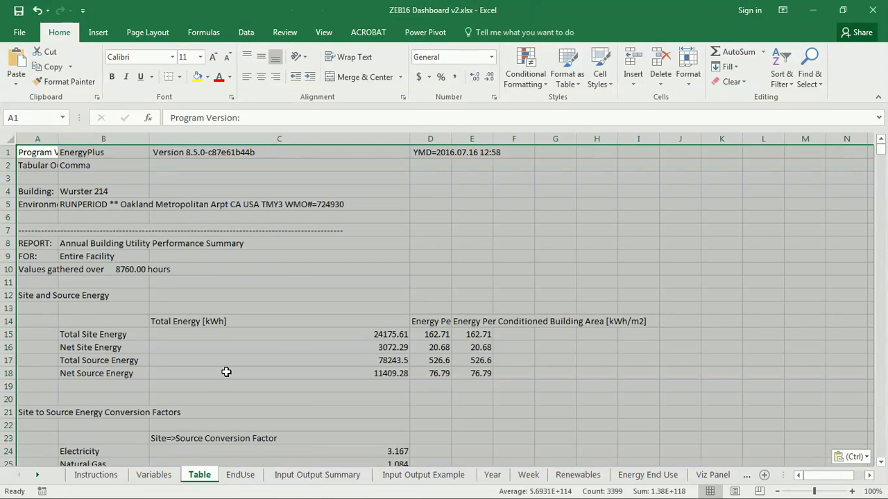
Check the EndUse sheet and the assignment PDF, then return to the Input Output Summary sheet.
{"action": "left_click", "coordinate": [241, 475]}
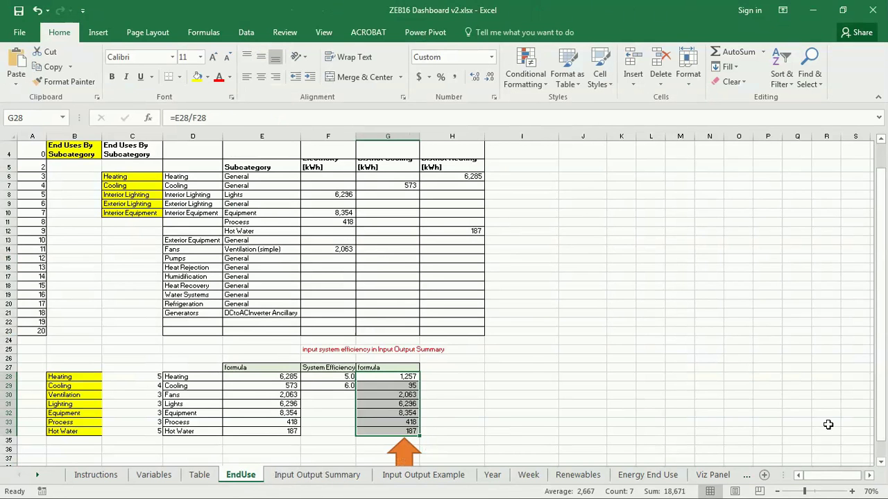
{"action": "key", "text": "alt+Tab"}
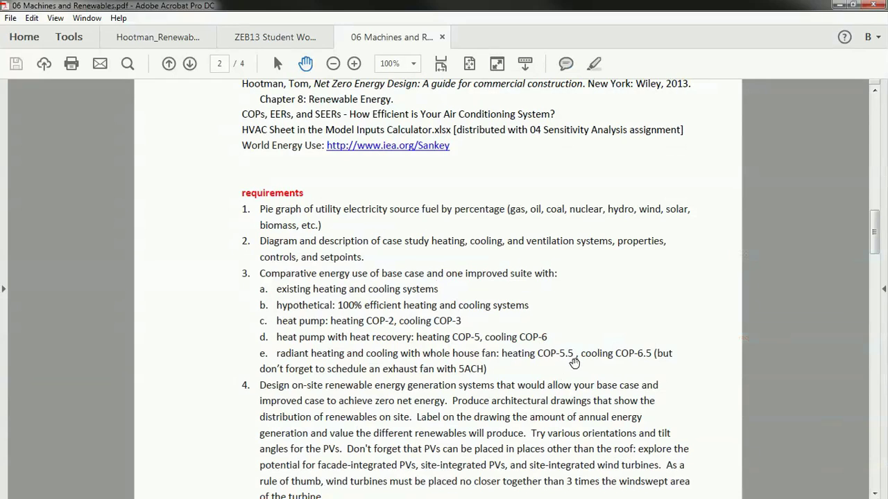
{"action": "left_click", "coordinate": [838, 5]}
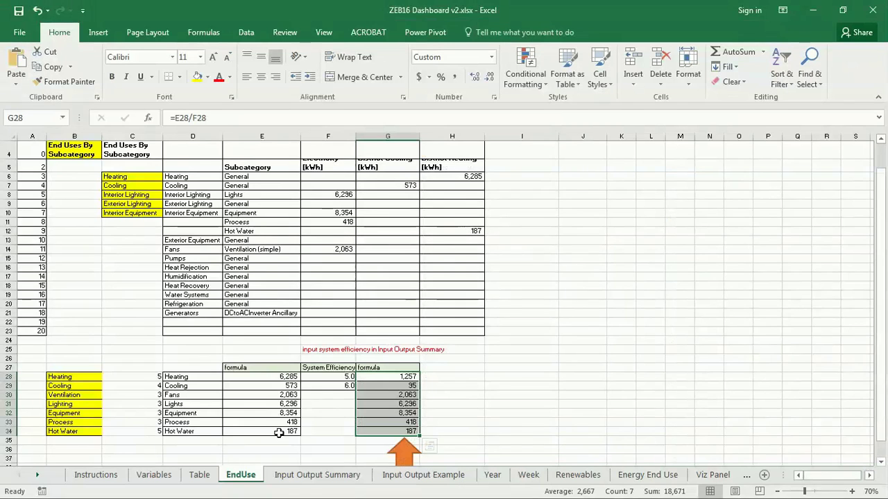
{"action": "left_click", "coordinate": [317, 475]}
Set Space Heating efficiency to 5.5 and Space Cooling efficiency to 6.5.
{"action": "scroll", "coordinate": [100, 257], "scroll_direction": "up", "scroll_amount": 10}
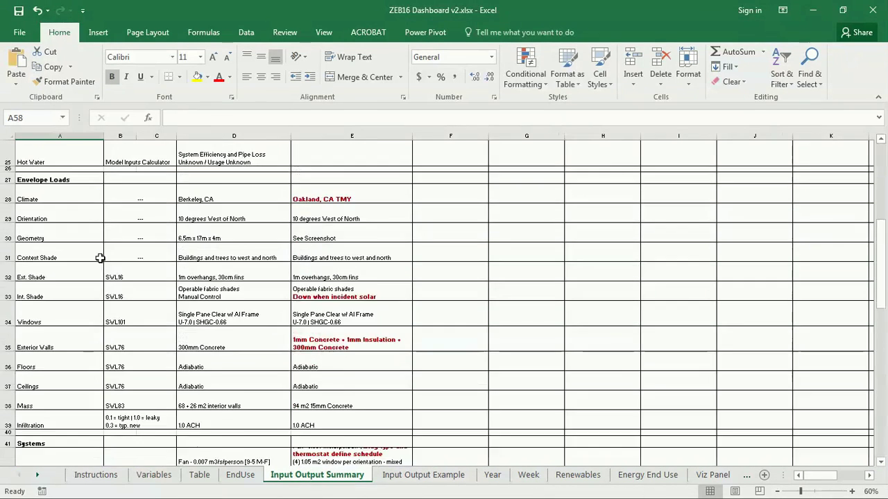
{"action": "scroll", "coordinate": [100, 257], "scroll_direction": "up", "scroll_amount": 8}
{"action": "left_click", "coordinate": [121, 328]}
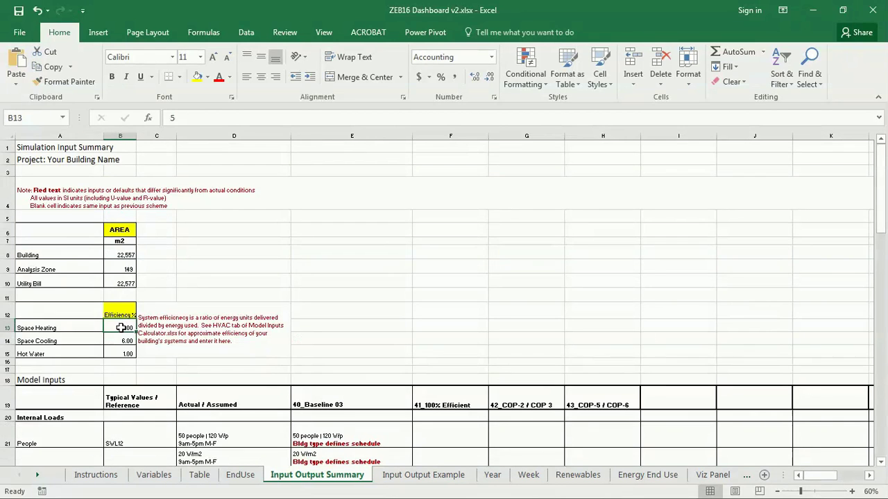
{"action": "type", "text": "5.5"}
{"action": "key", "text": "Return"}
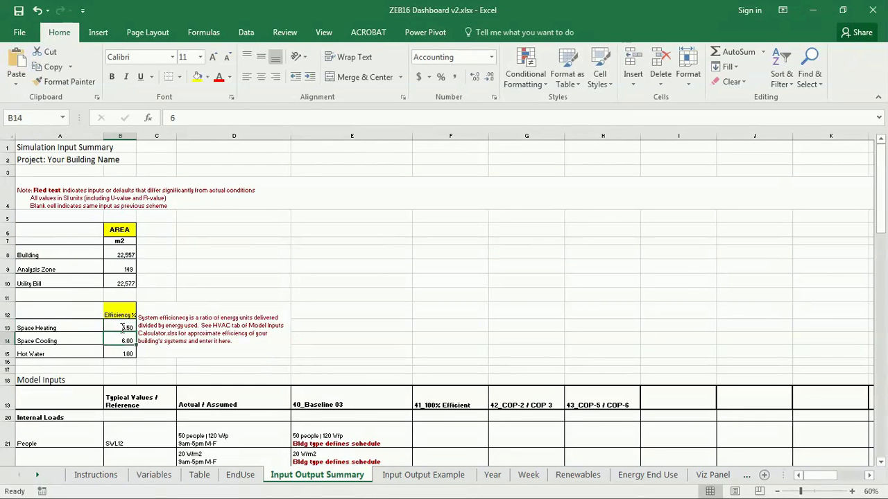
{"action": "type", "text": "6.5"}
{"action": "key", "text": "Return"}
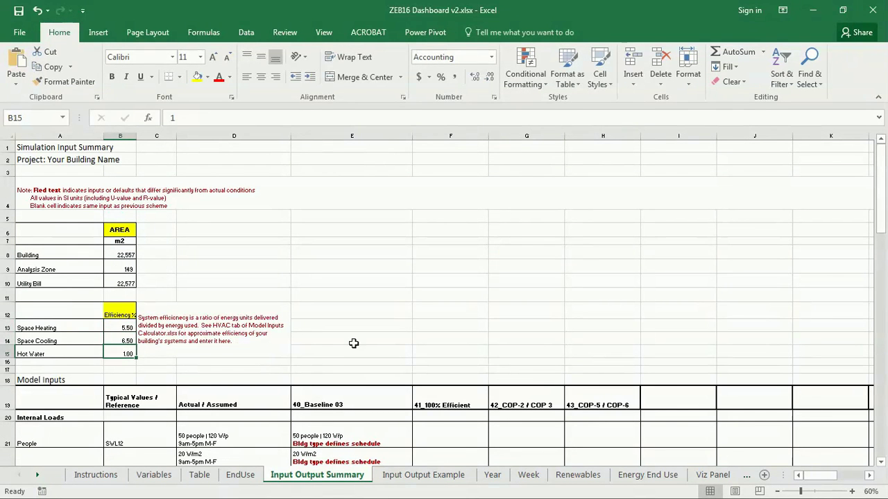
Enter '44_COP -5.5 / 6.5 & FAN' as the new case heading in I19.
{"action": "left_click", "coordinate": [666, 399]}
{"action": "type", "text": "44_"}
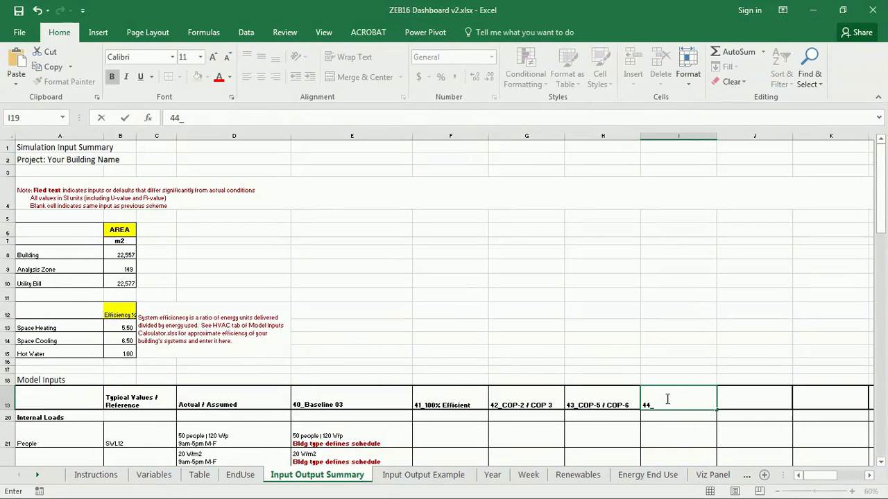
{"action": "type", "text": "COP -5.5 / 6.5 & FAN"}
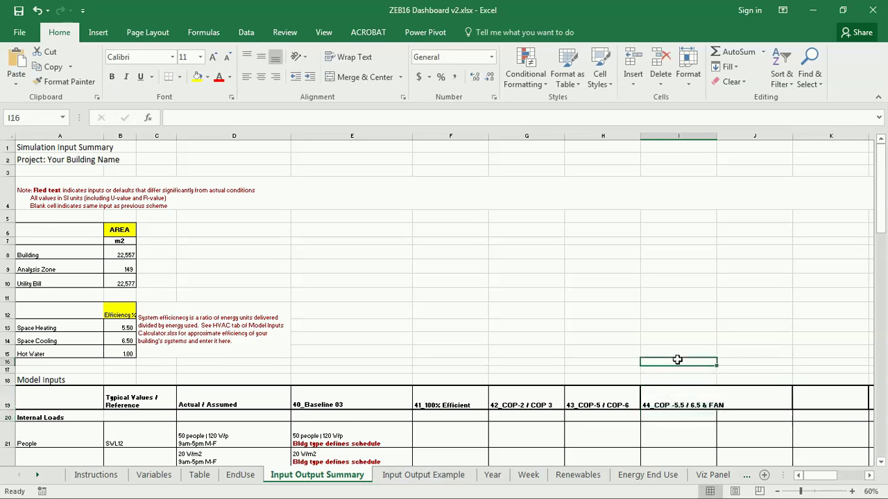
{"action": "left_click", "coordinate": [677, 360]}
{"action": "scroll", "coordinate": [678, 359], "scroll_direction": "down", "scroll_amount": 2}
Paste EndUse values G28:G34 into I67:I73 and compare the new ventilation value with column H.
{"action": "scroll", "coordinate": [678, 360], "scroll_direction": "down", "scroll_amount": 13}
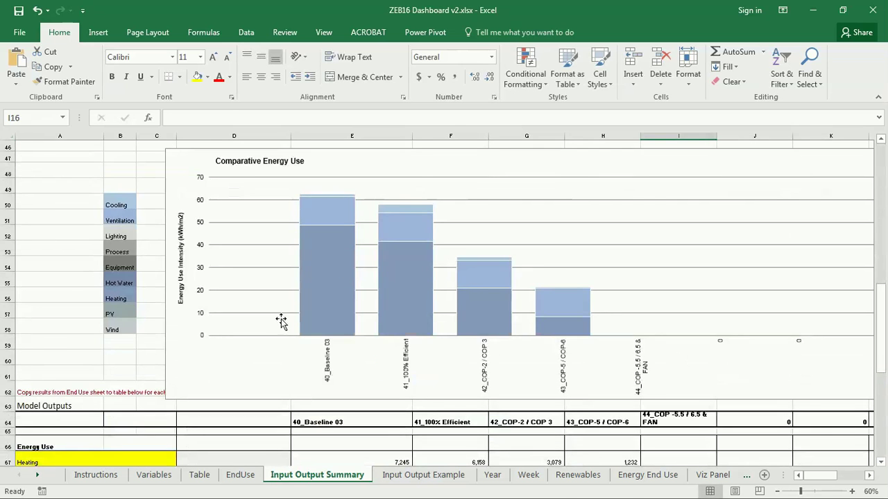
{"action": "left_click", "coordinate": [243, 478]}
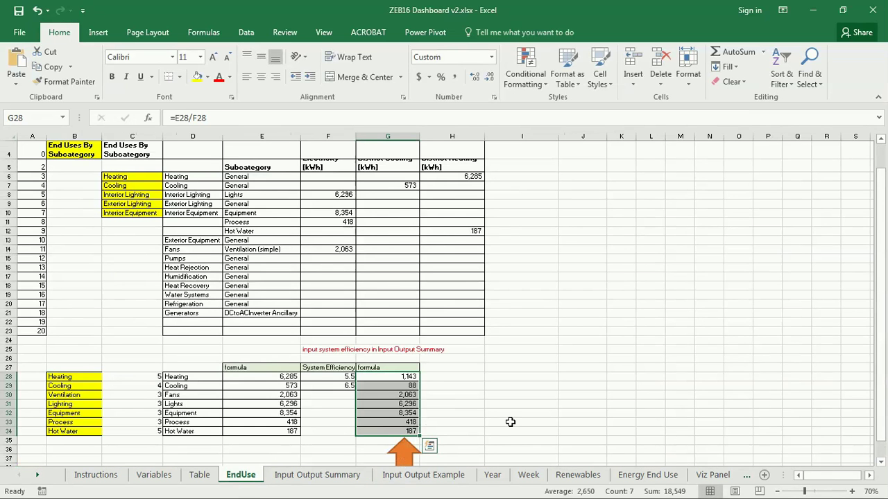
{"action": "key", "text": "ctrl+c"}
{"action": "left_click", "coordinate": [301, 477]}
{"action": "scroll", "coordinate": [701, 409], "scroll_direction": "down", "scroll_amount": 2}
{"action": "right_click", "coordinate": [679, 376]}
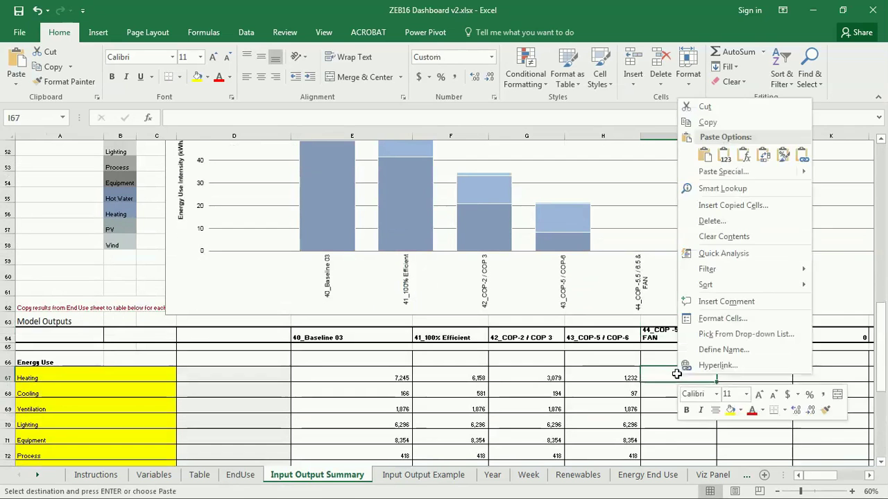
{"action": "left_click", "coordinate": [724, 155]}
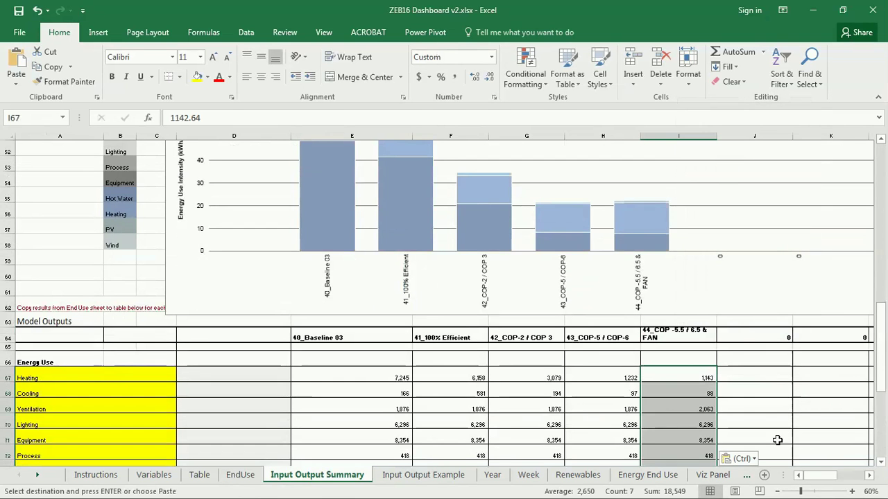
{"action": "left_click", "coordinate": [674, 409]}
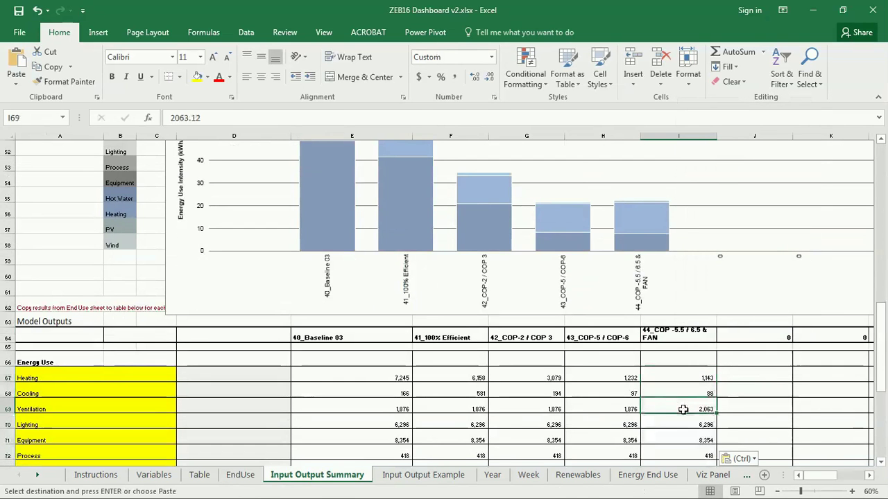
{"action": "left_click_drag", "start_coordinate": [675, 409], "coordinate": [630, 405]}
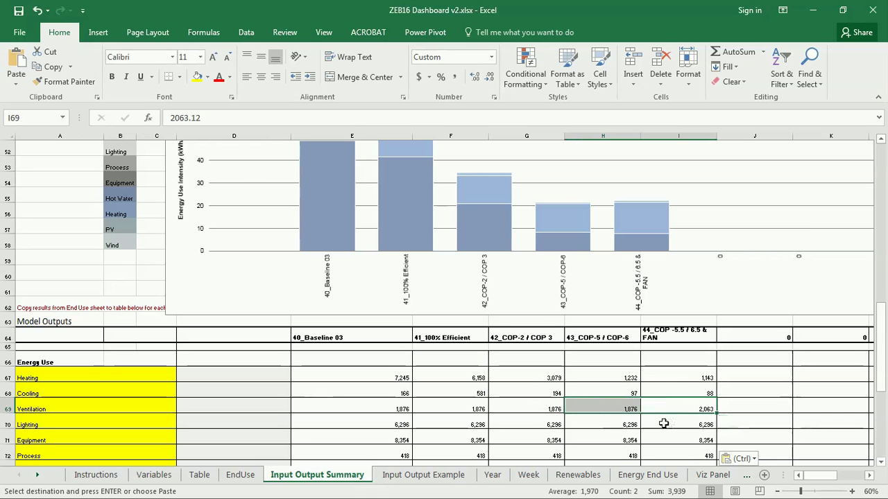
{"action": "scroll", "coordinate": [664, 423], "scroll_direction": "down", "scroll_amount": 1}
{"action": "scroll", "coordinate": [664, 423], "scroll_direction": "down", "scroll_amount": 2}
{"action": "scroll", "coordinate": [664, 423], "scroll_direction": "up", "scroll_amount": 3}
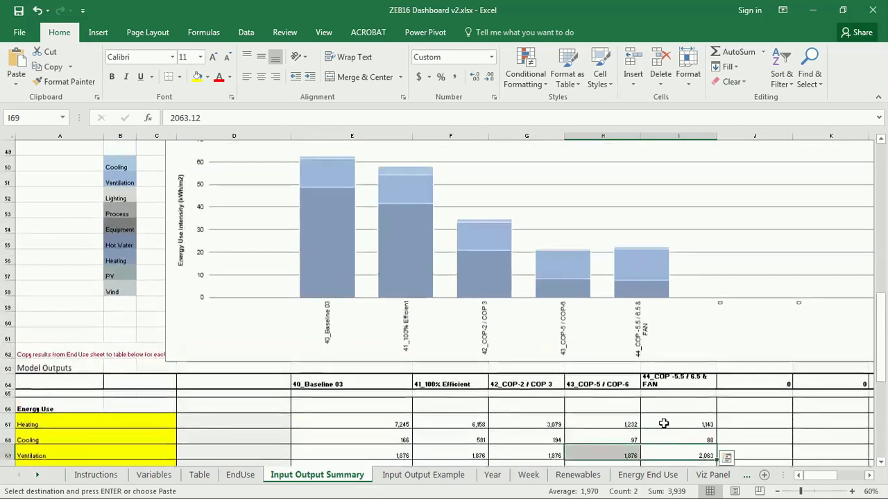
{"action": "scroll", "coordinate": [646, 366], "scroll_direction": "up", "scroll_amount": 1}
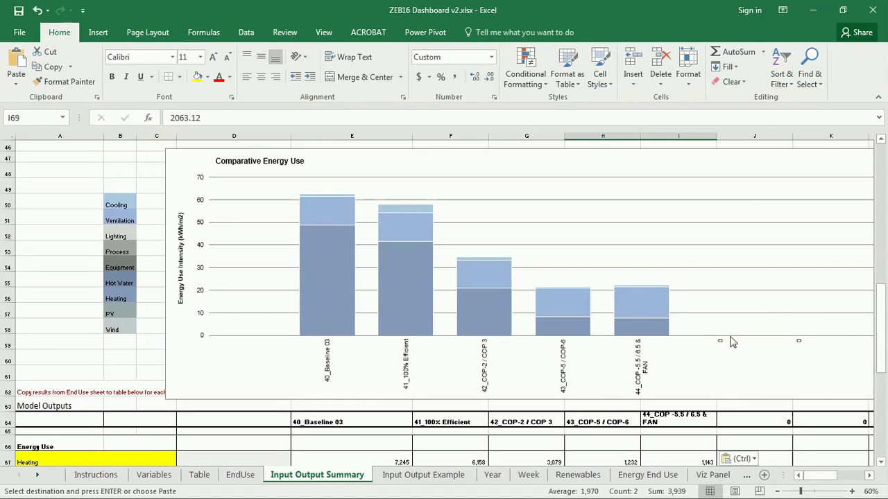
{"action": "scroll", "coordinate": [820, 484], "scroll_direction": "right", "scroll_amount": 2}
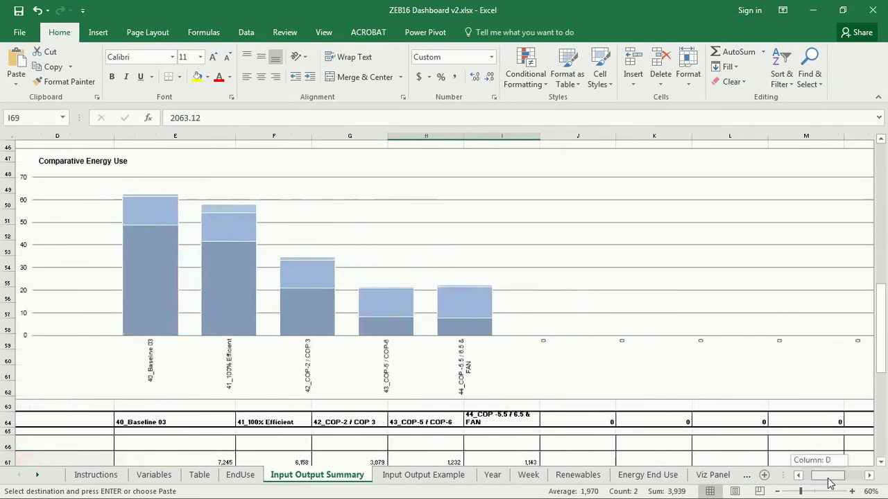
{"action": "scroll", "coordinate": [820, 484], "scroll_direction": "left", "scroll_amount": 1}
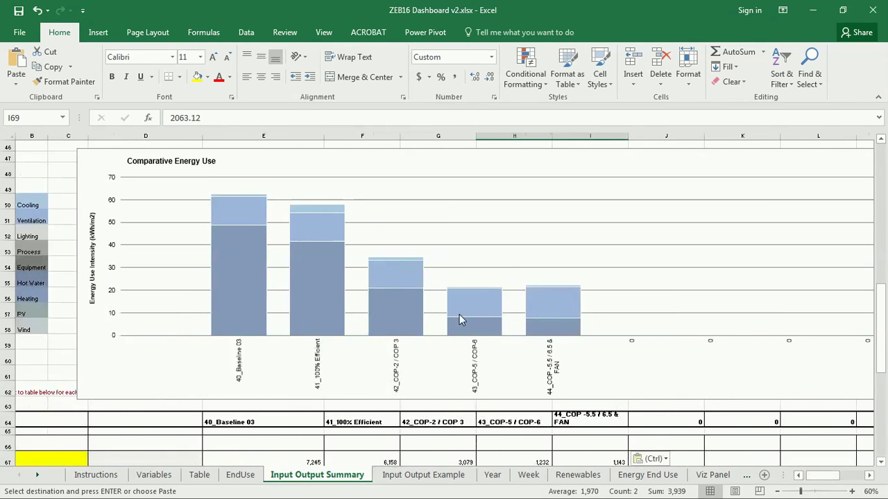
Switch to the 06 Machines and Renewables PDF and scroll to its page 2 requirements.
{"action": "key", "text": "alt+Tab"}
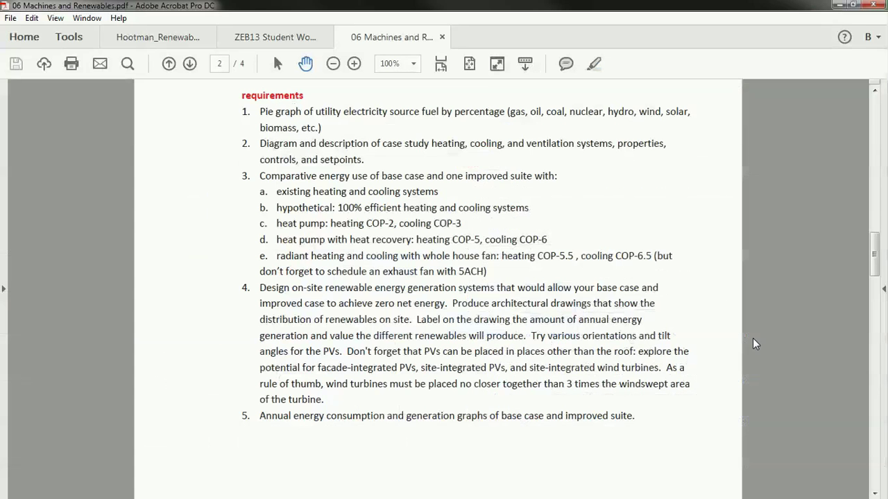
{"action": "scroll", "coordinate": [390, 253], "scroll_direction": "up", "scroll_amount": 1}
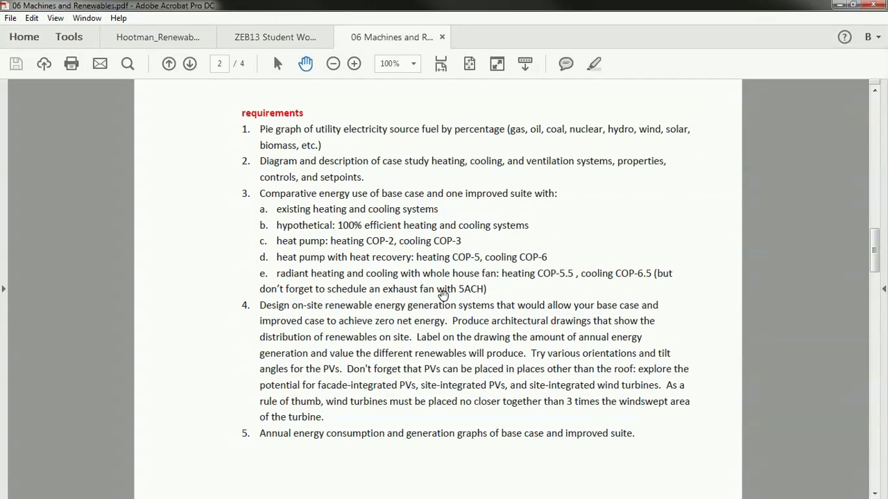
{"action": "scroll", "coordinate": [407, 320], "scroll_direction": "down", "scroll_amount": 1}
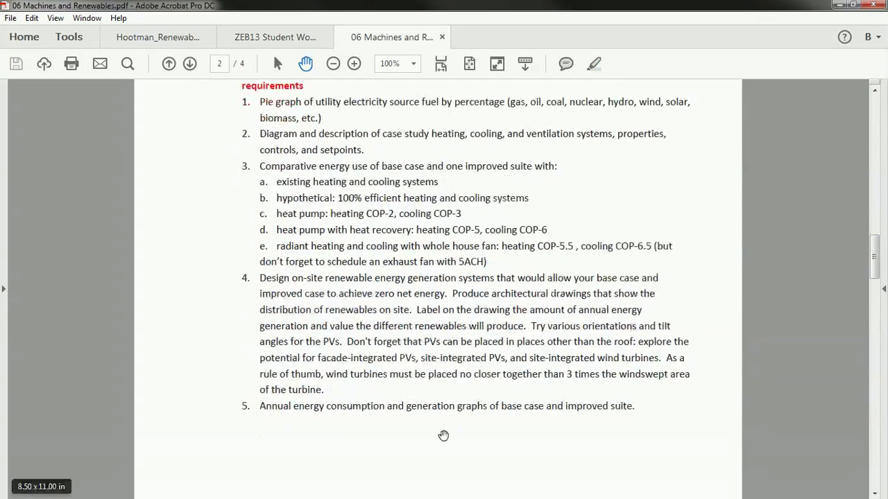